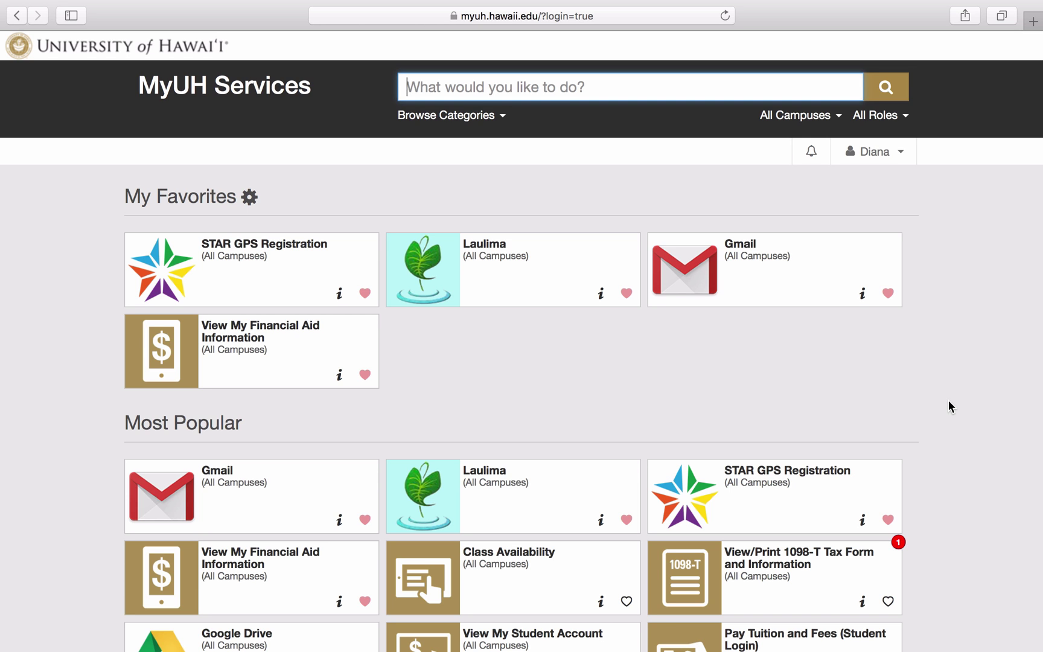
- Sign in to STAR GPS Registration with the student's username and password
click(293, 266)
key(Tab)
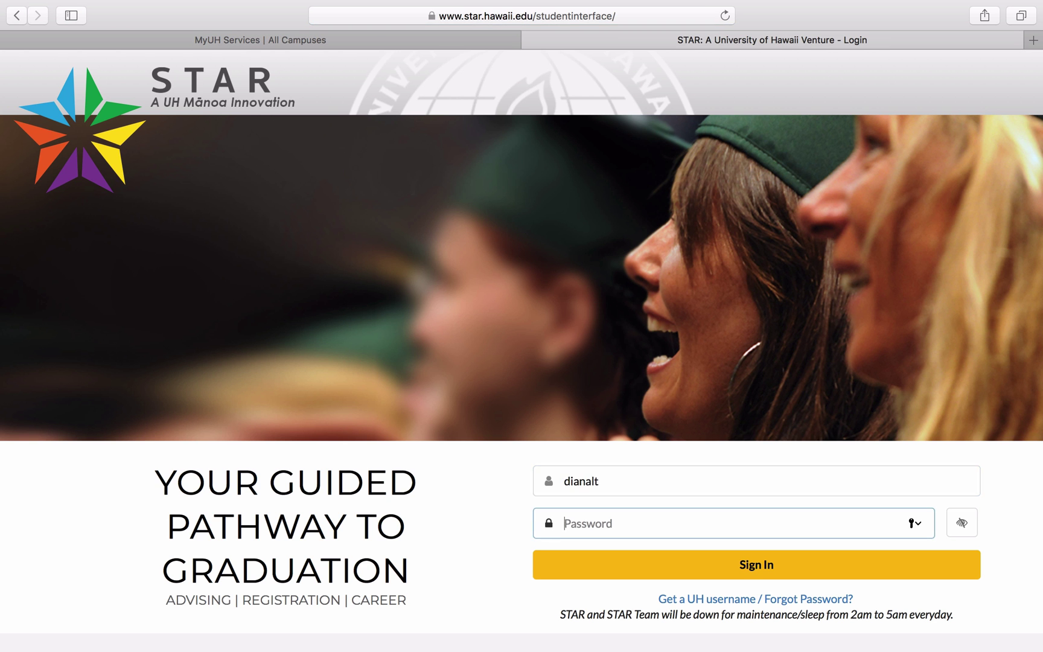
text(•••••••••••)
key(Return)
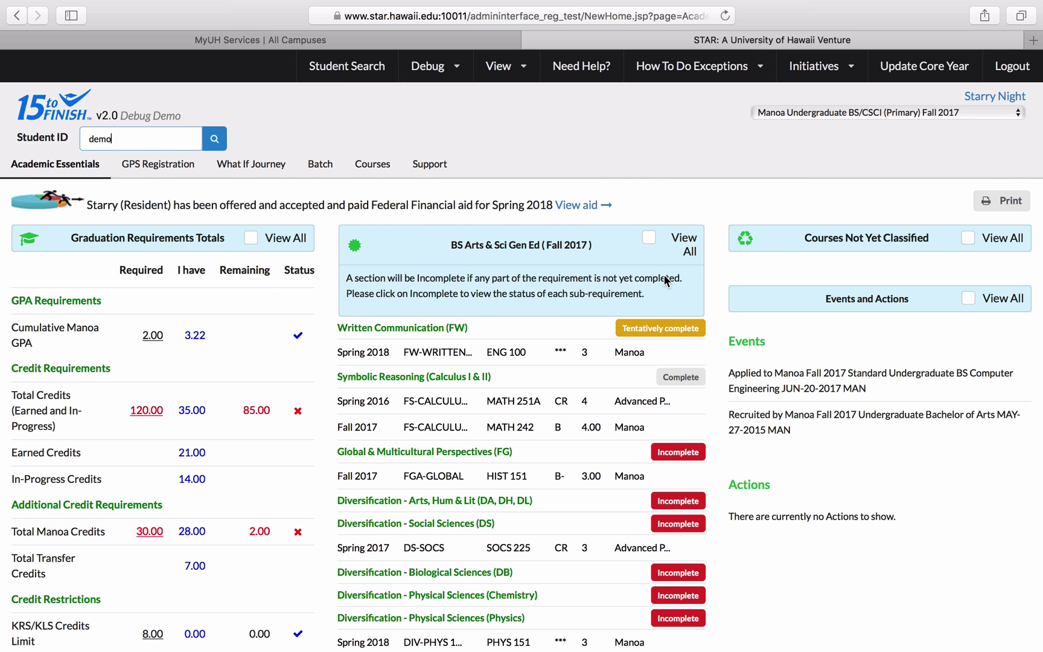
click(802, 180)
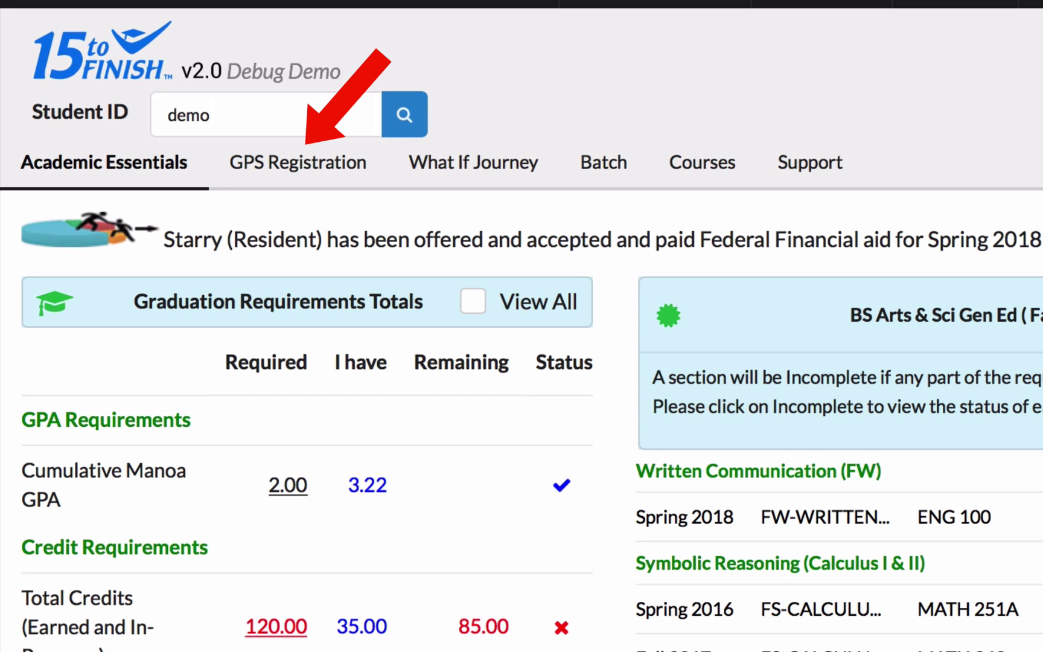
- Open the GPS Registration semester plan and set Fall 2018 to 15 credits
click(314, 176)
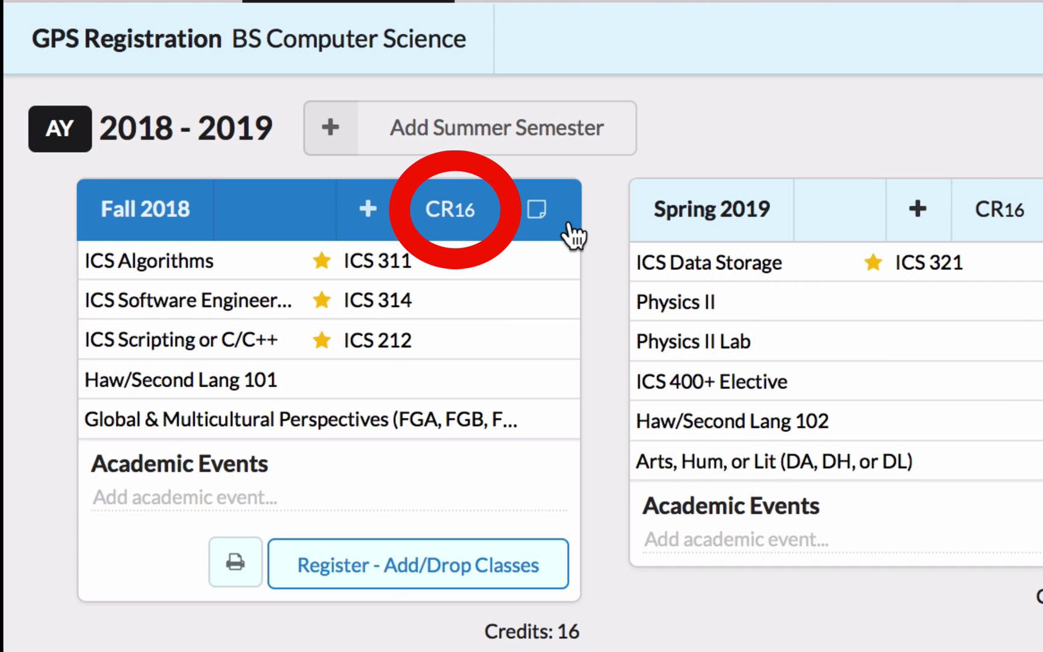
click(479, 227)
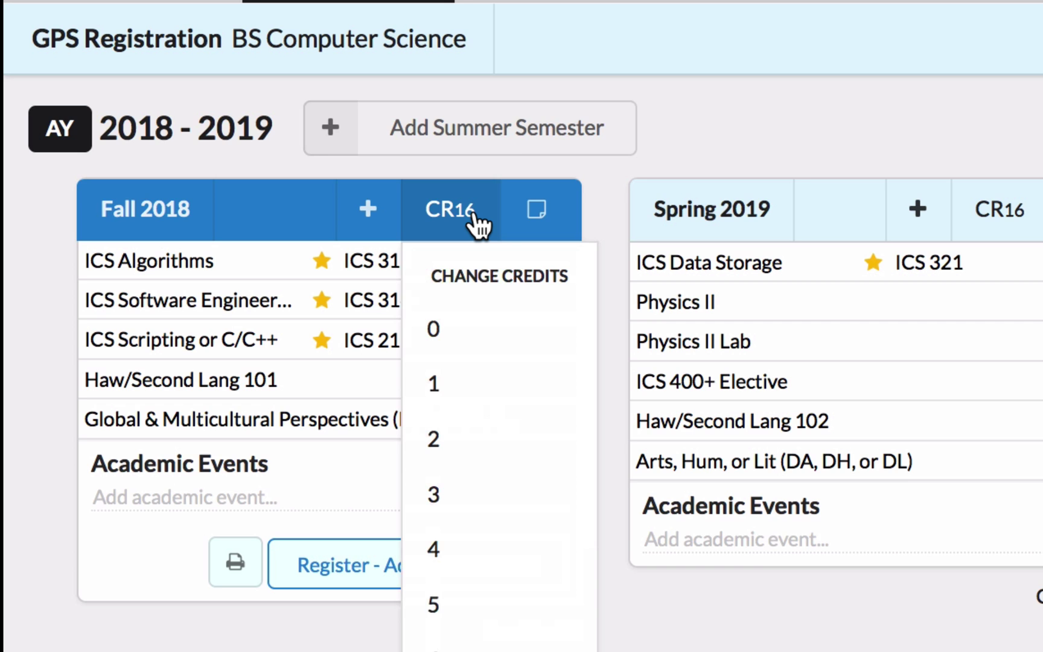
click(480, 226)
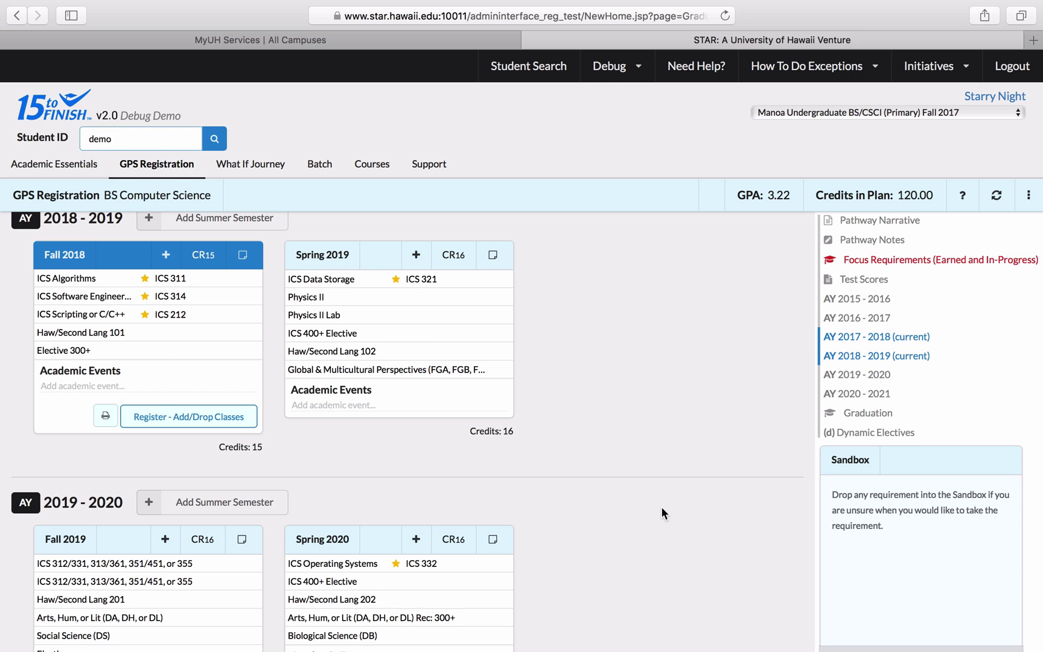
- Move Haw/Second Lang 101, 102, 201 and 202 into the Sandbox, accepting the warnings
drag(145, 338, 905, 494)
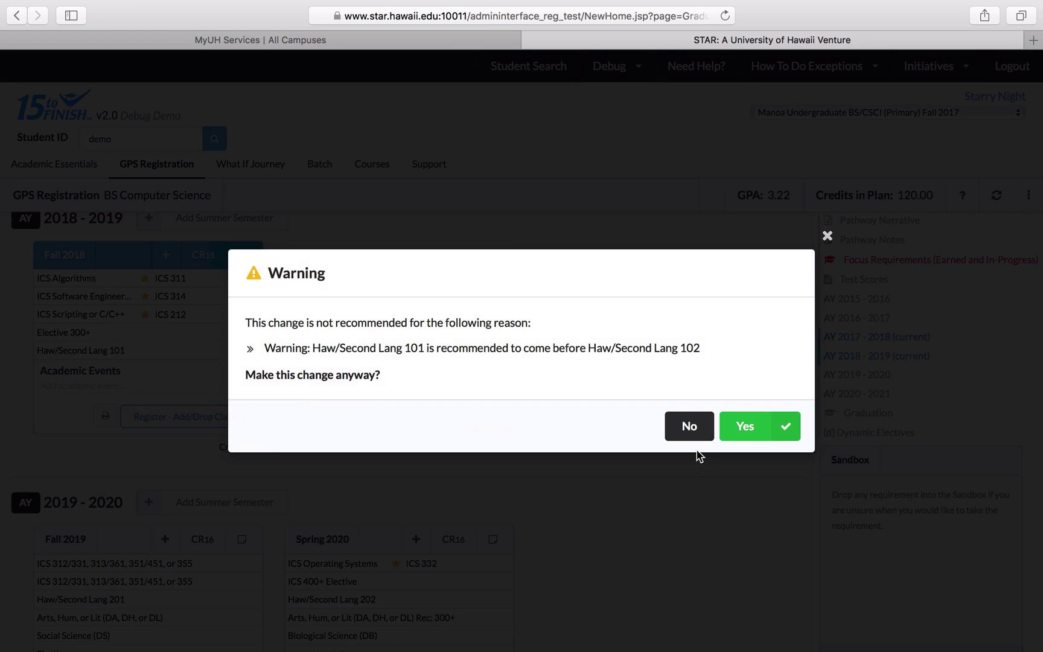
click(746, 427)
drag(402, 341, 869, 483)
click(660, 350)
scroll(512, 389, down, 5)
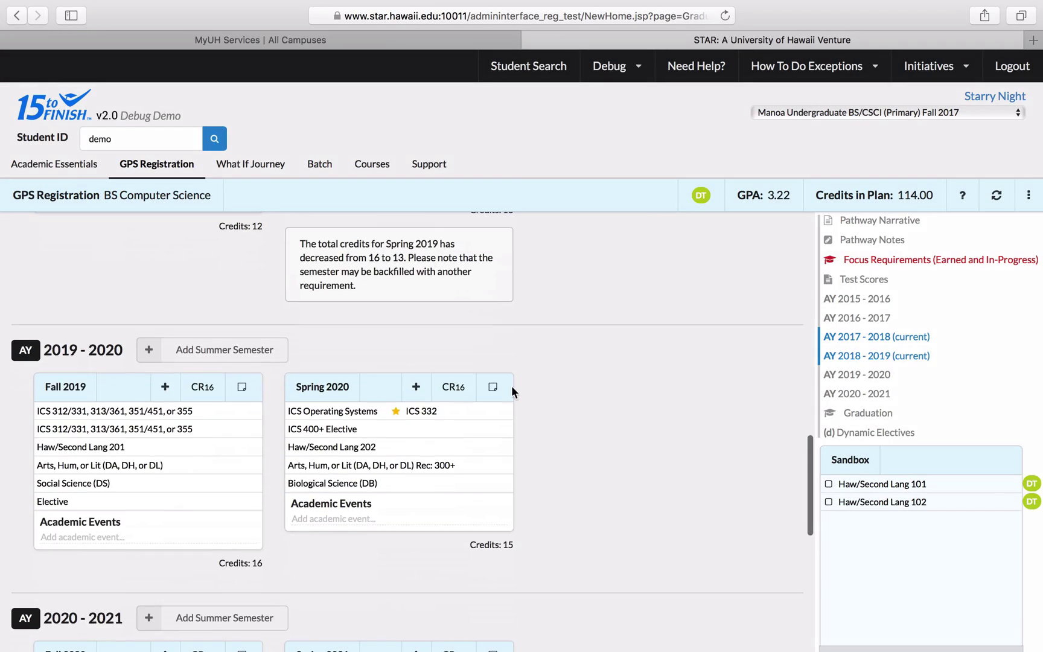
drag(501, 447, 866, 533)
click(745, 426)
drag(410, 382, 923, 543)
- Recalculate the plan and move one Spring 2021 Elective (d) into the Sandbox
click(1000, 200)
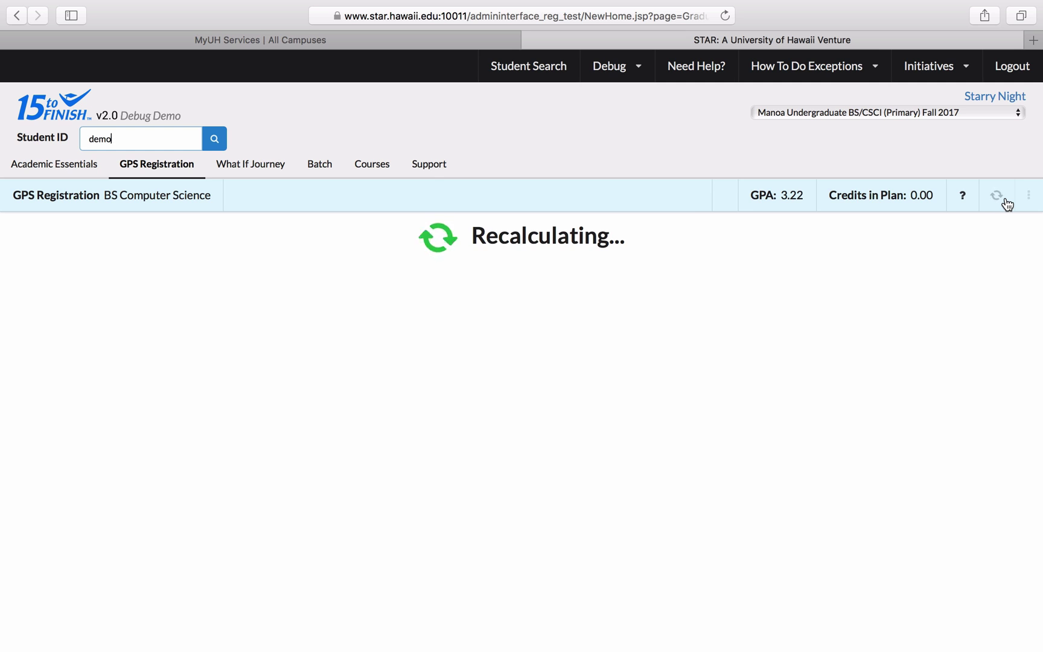
scroll(636, 547, down, 8)
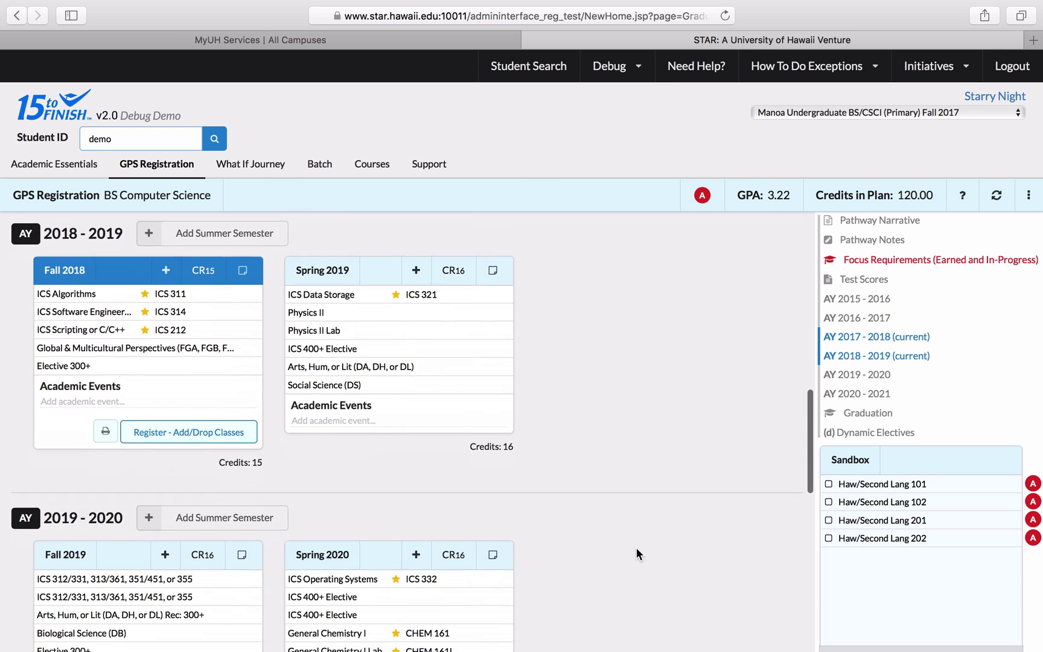
scroll(636, 547, down, 4)
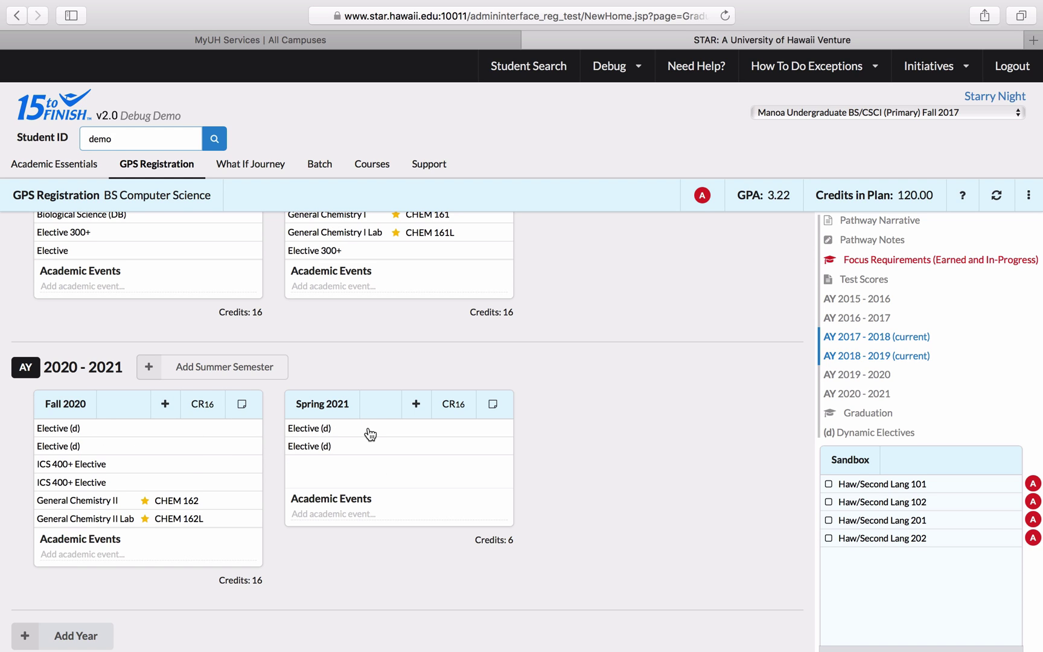
scroll(370, 432, up, 1)
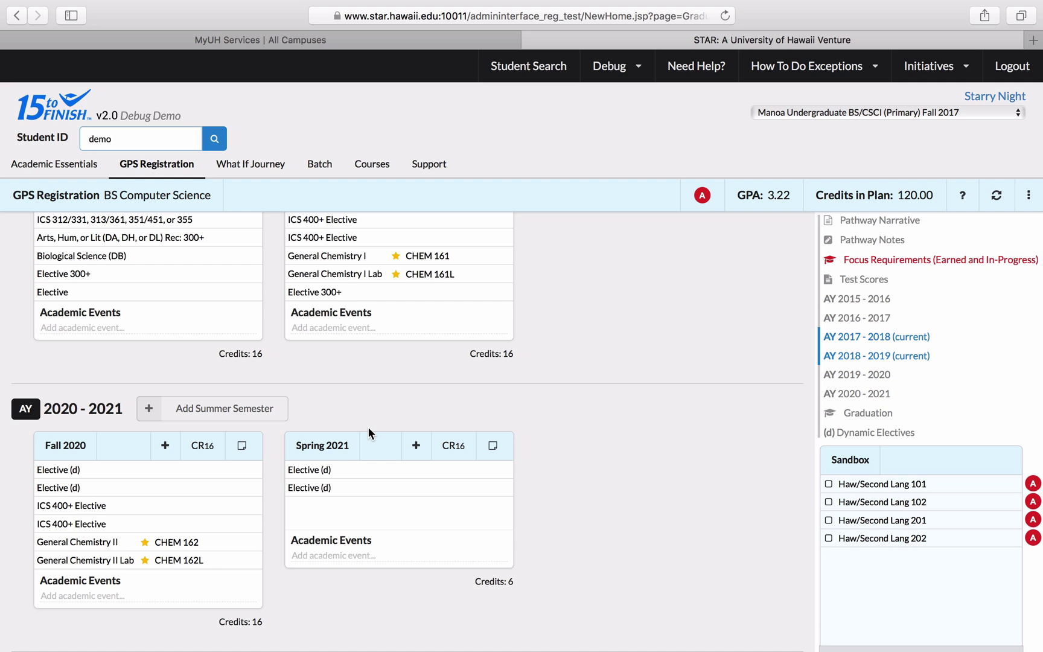
scroll(375, 476, down, 1)
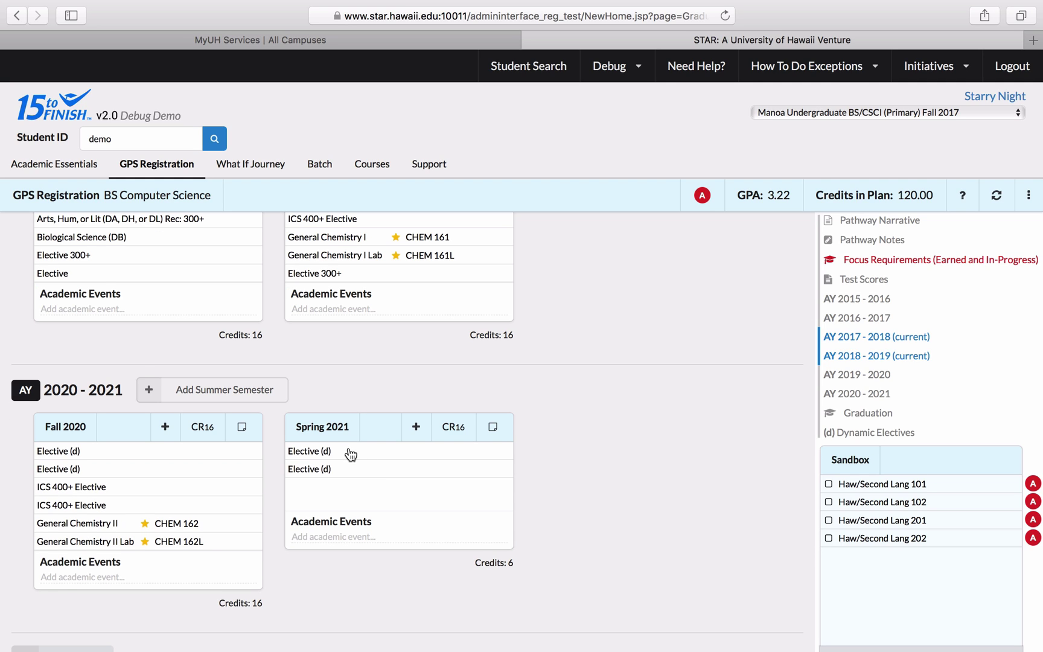
drag(350, 454, 870, 574)
- Empty Spring 2021 into the Sandbox and place an Elective (d) in Summer 2018 (3 credits)
drag(383, 458, 914, 603)
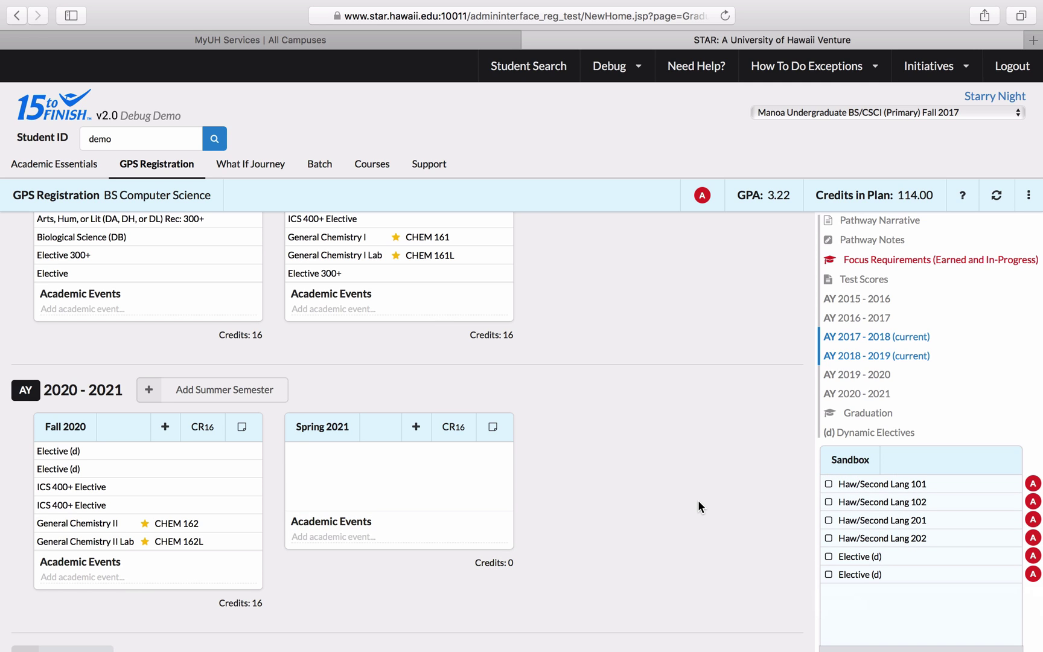
scroll(698, 500, up, 10)
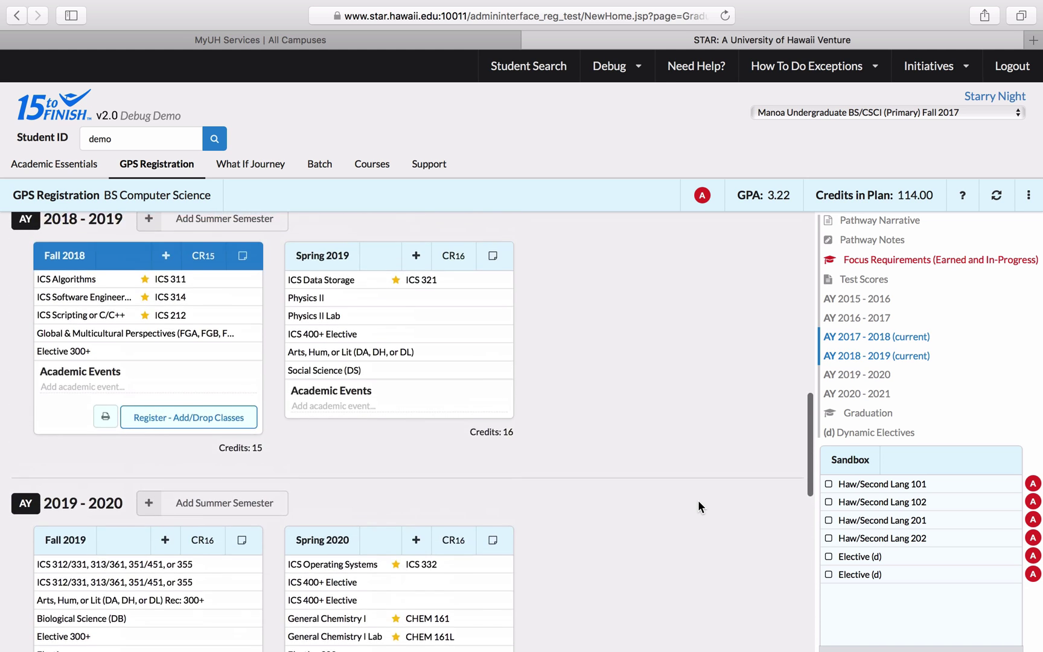
scroll(697, 499, up, 5)
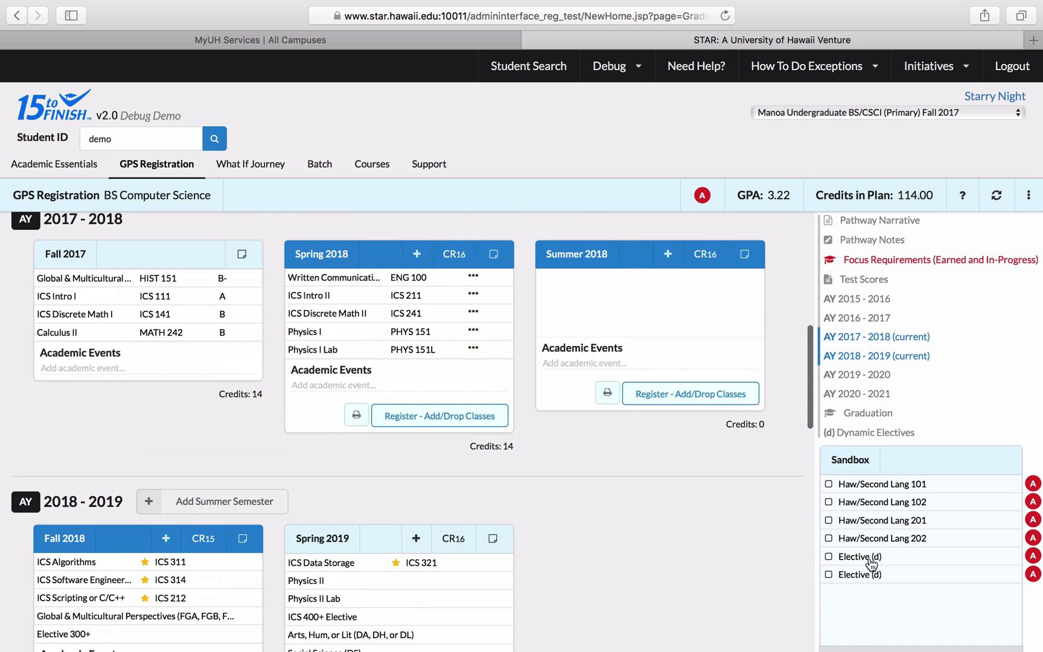
drag(870, 563, 605, 311)
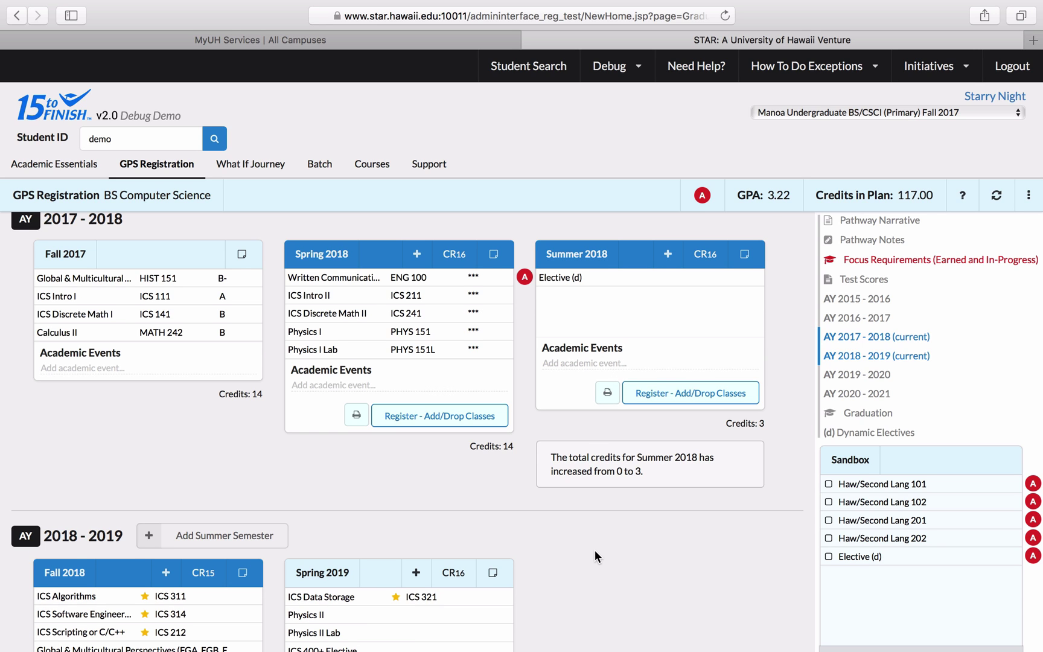
scroll(595, 550, down, 5)
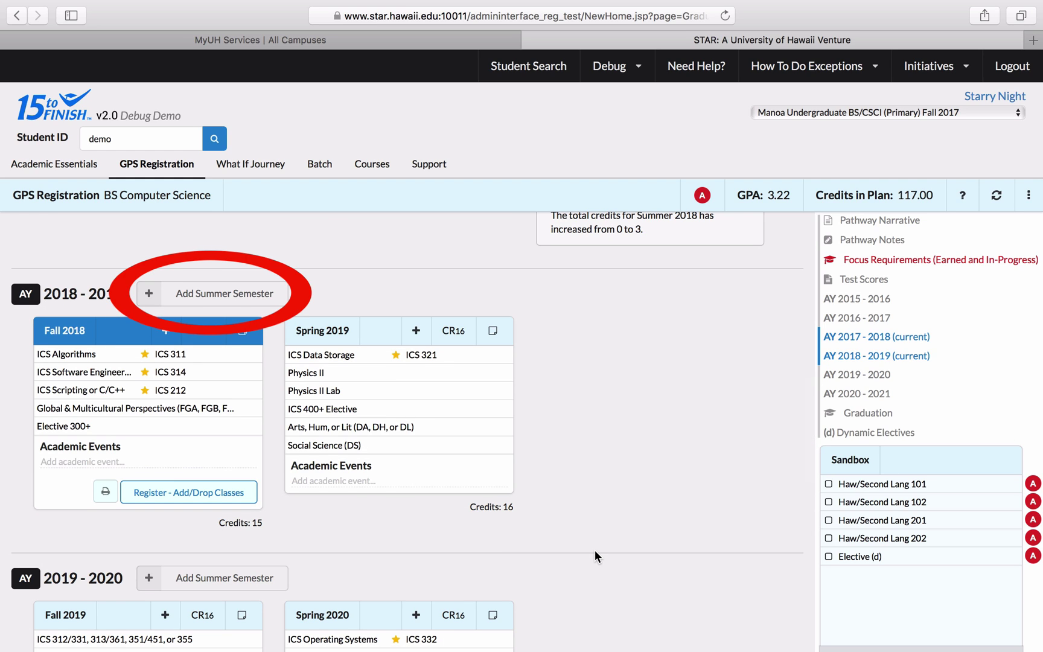
- Add a Summer 2019 semester to AY 2018-2019 holding the leftover Elective (d)
click(276, 299)
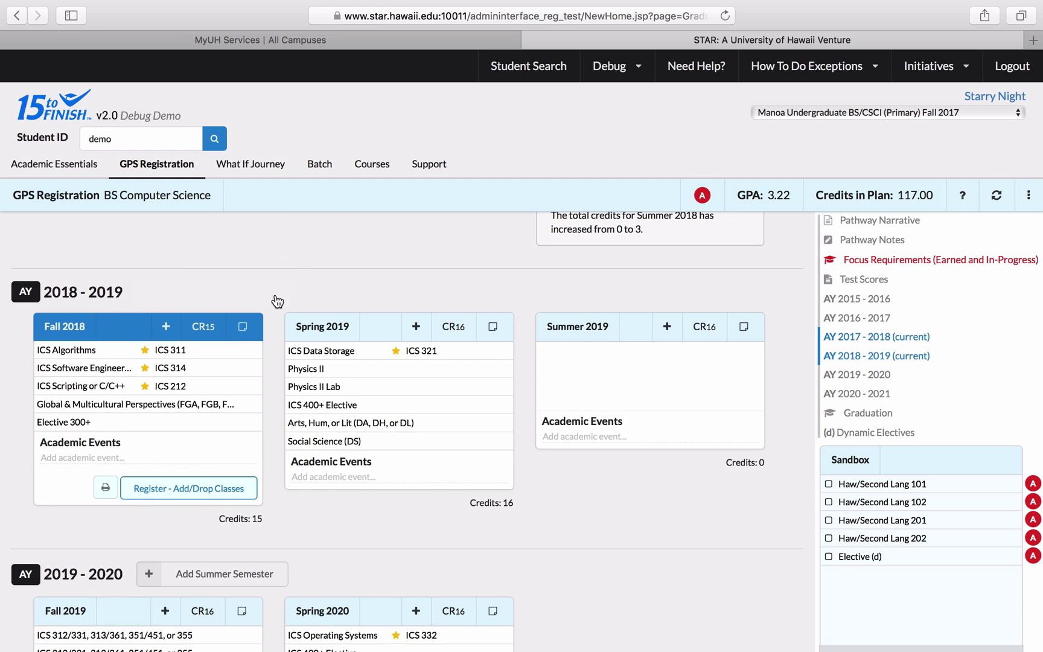
drag(864, 558, 615, 379)
scroll(615, 379, down, 1)
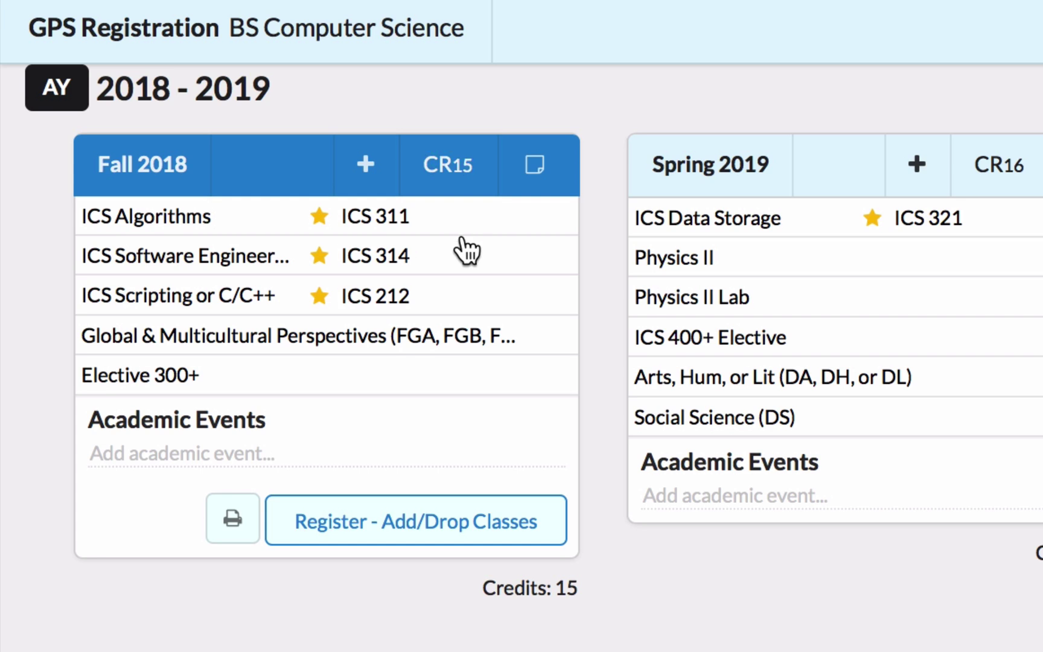
- Move Elective 300+ to Spring 2019 and Social Science (DS) into Fall 2018, accepting the warning
drag(395, 392, 980, 347)
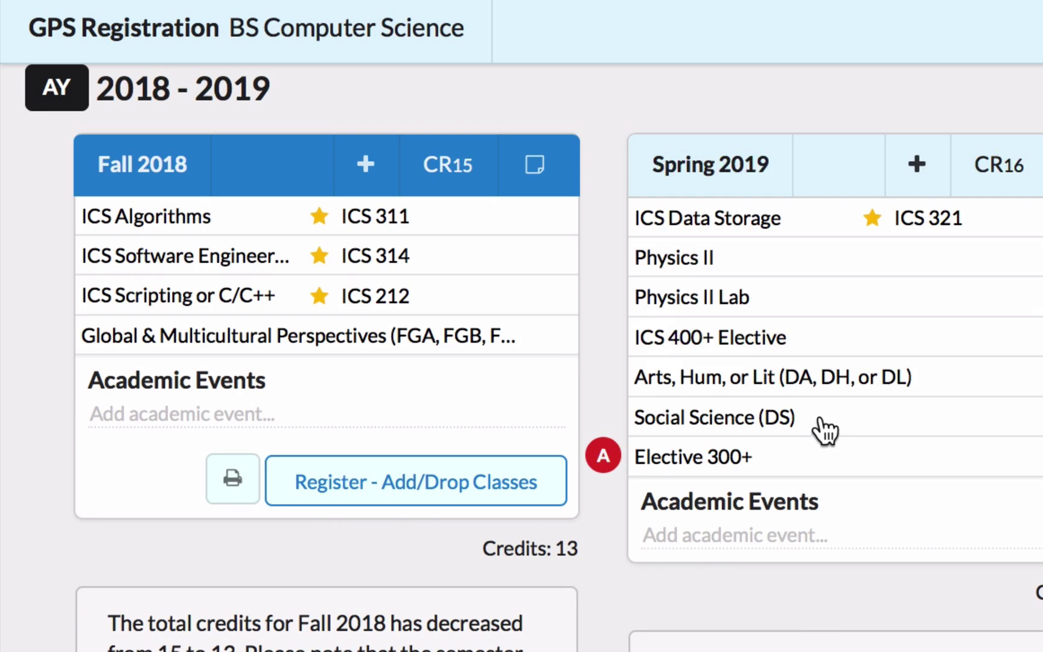
drag(759, 429, 288, 300)
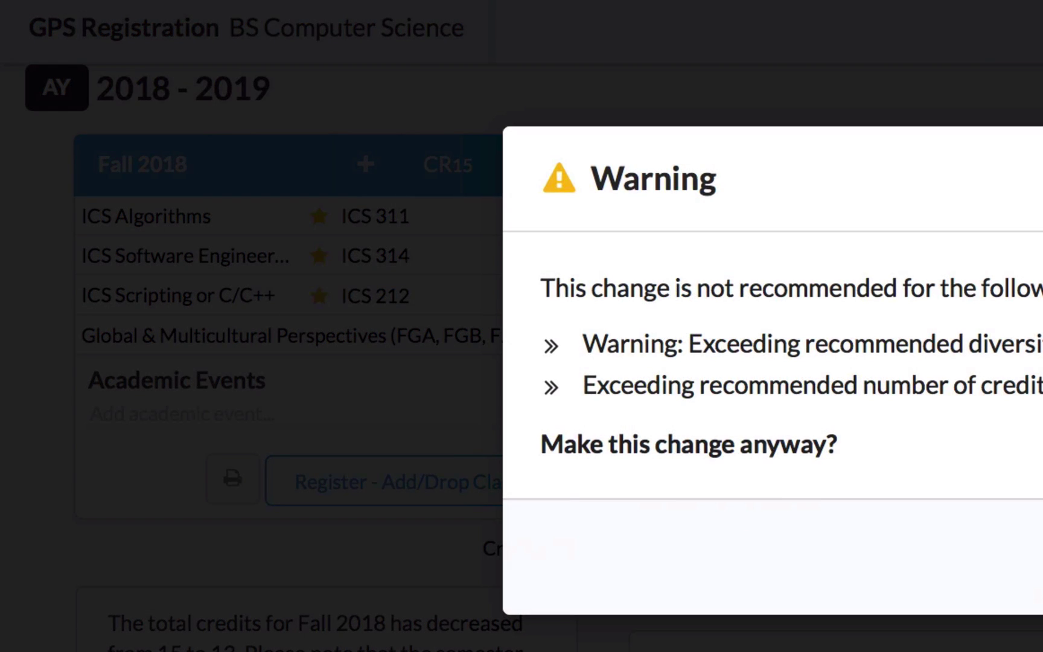
key(Return)
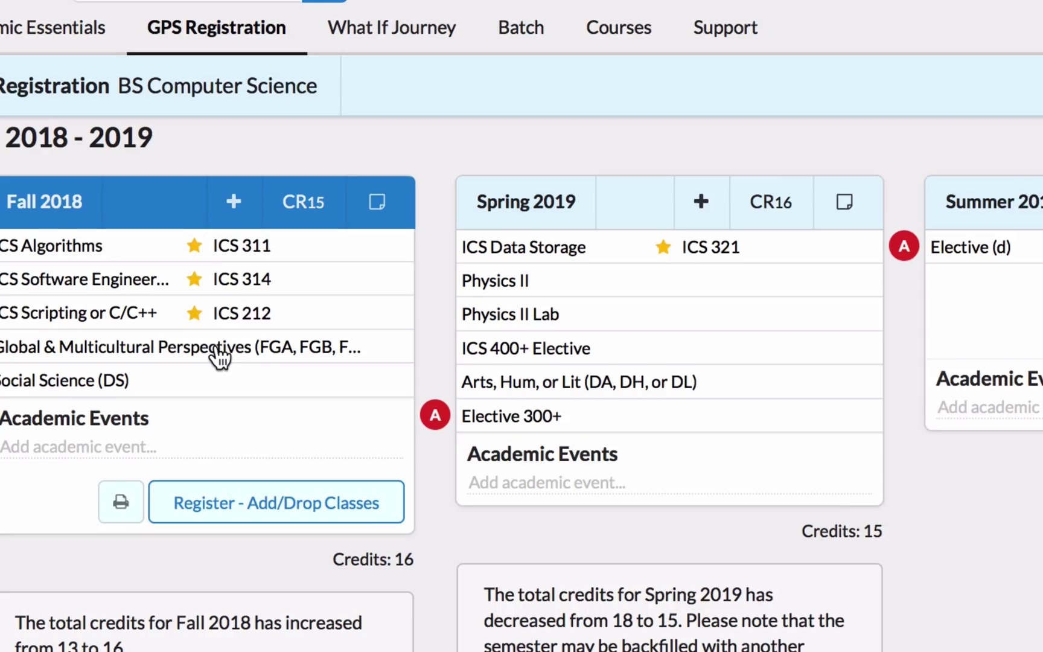
- Review AMST 150's description and Spring statistics in the Global & Multicultural Perspectives list
click(341, 335)
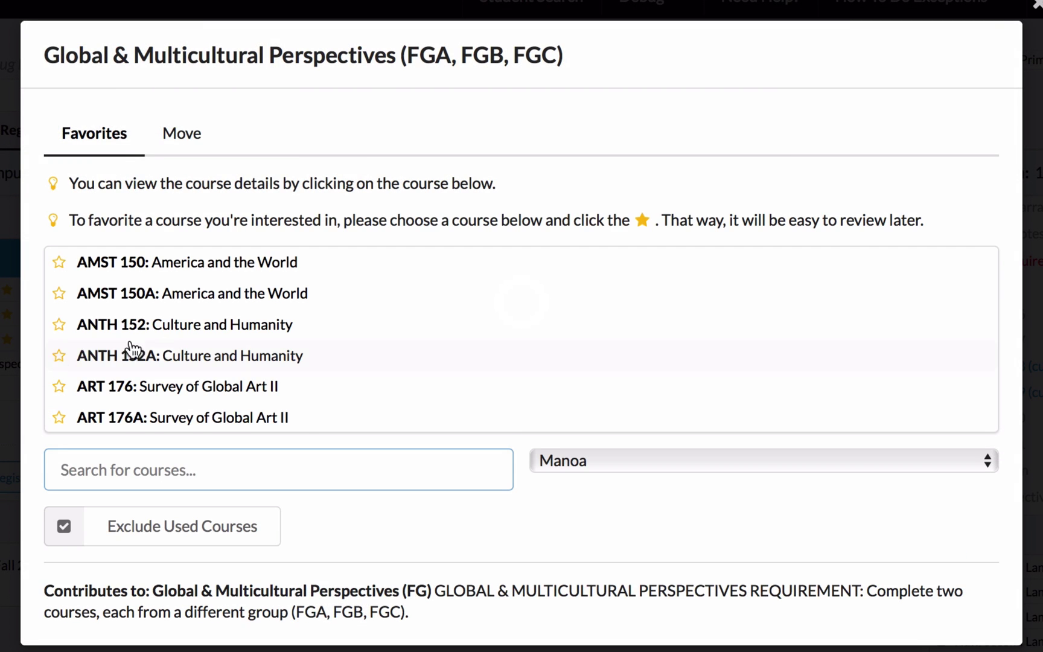
scroll(187, 347, down, 1)
scroll(187, 347, down, 20)
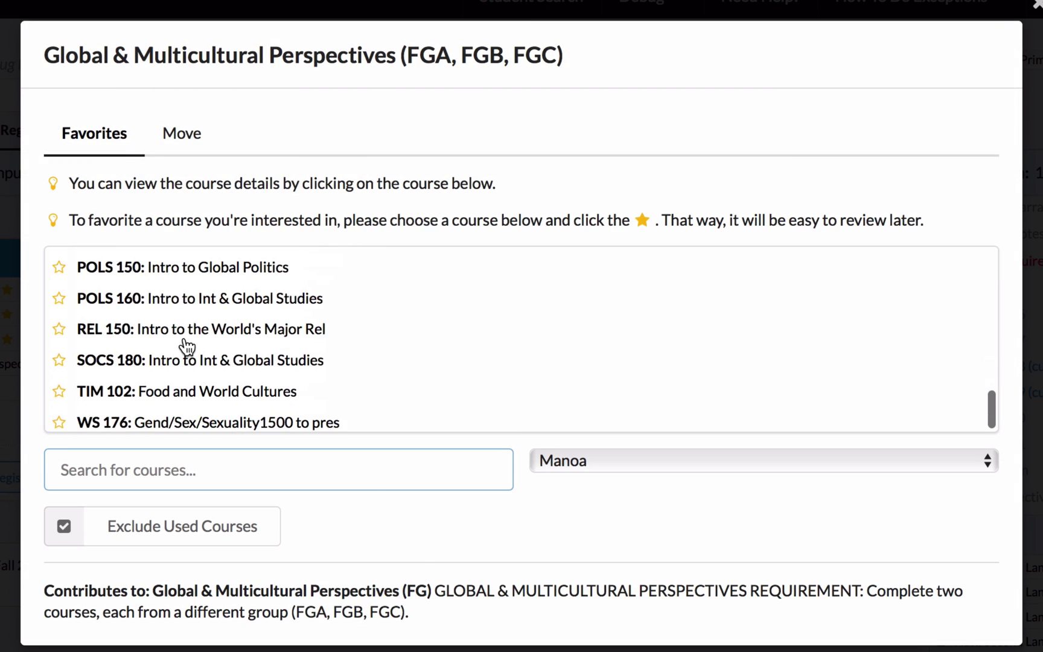
scroll(187, 347, up, 20)
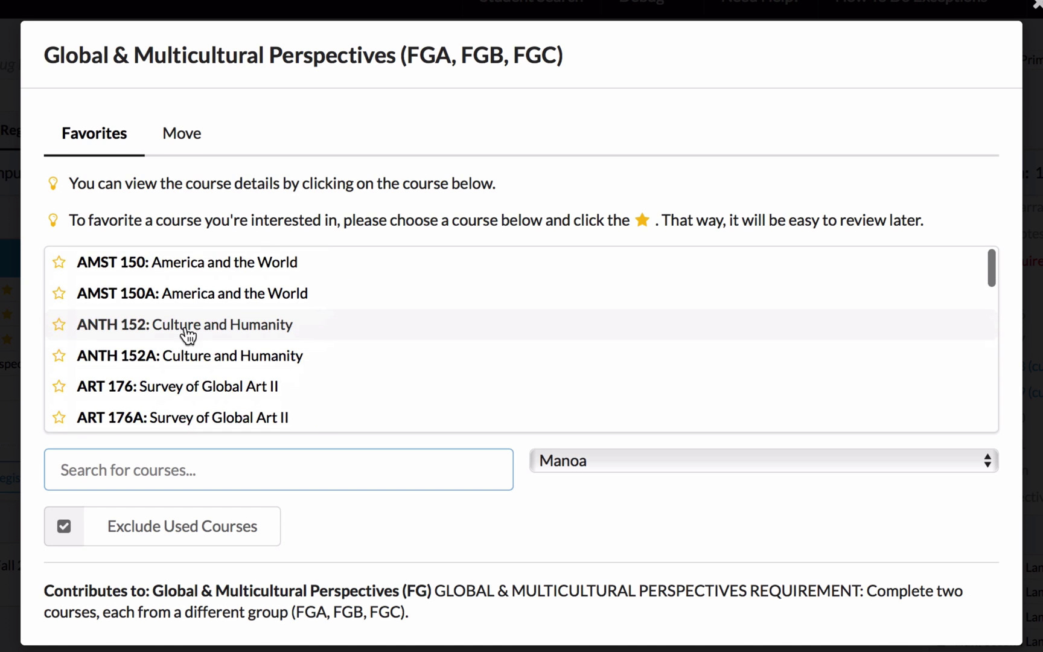
click(194, 262)
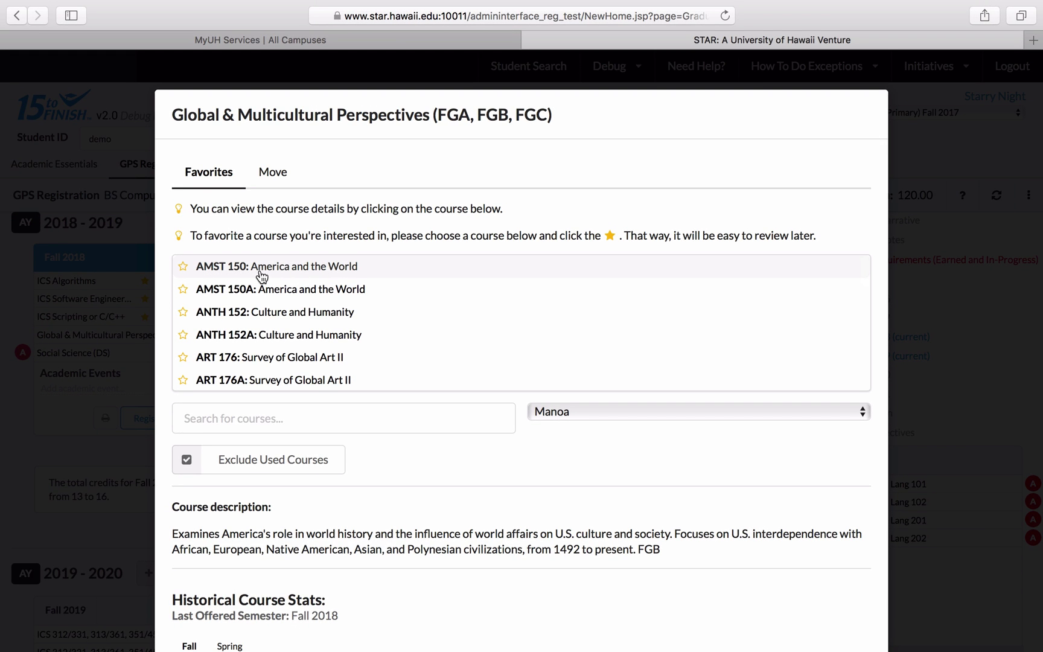
scroll(338, 481, down, 5)
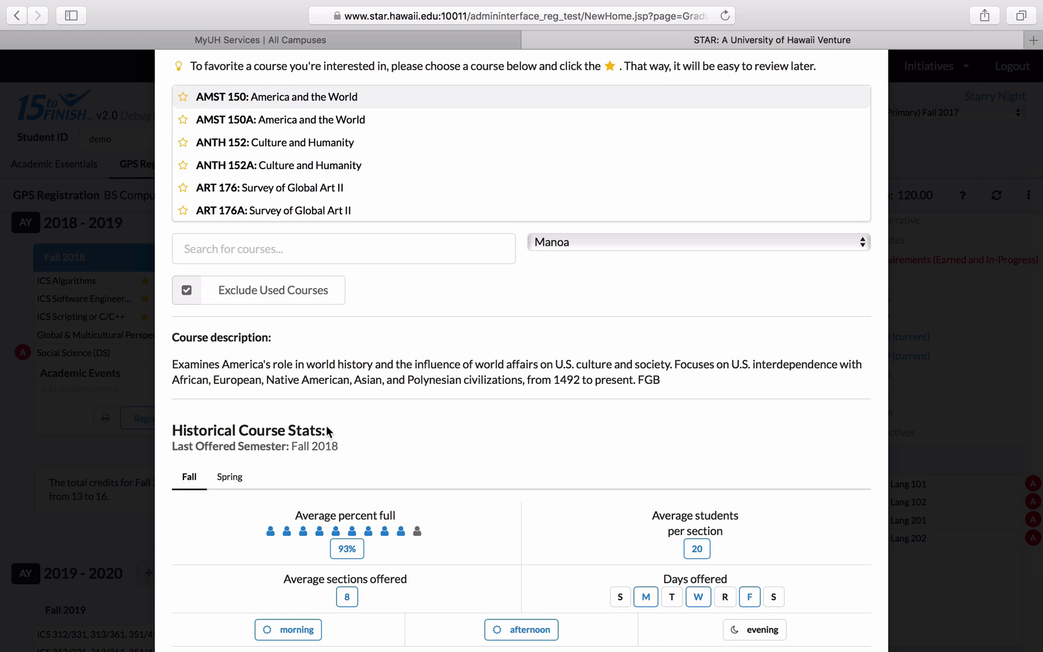
scroll(397, 429, down, 1)
scroll(397, 429, down, 2)
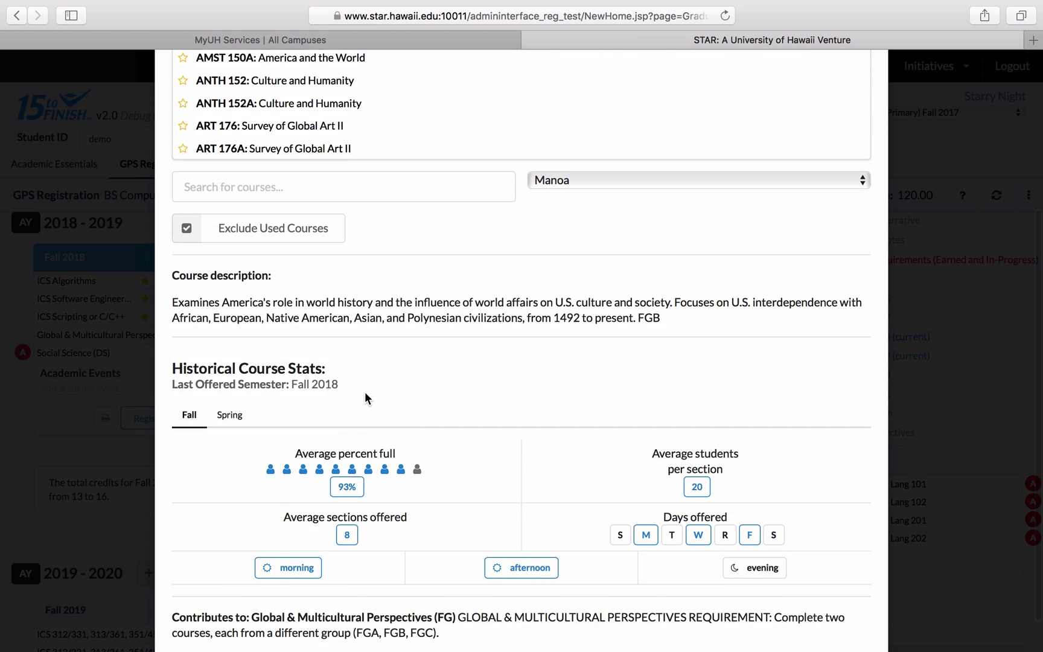
scroll(365, 399, down, 1)
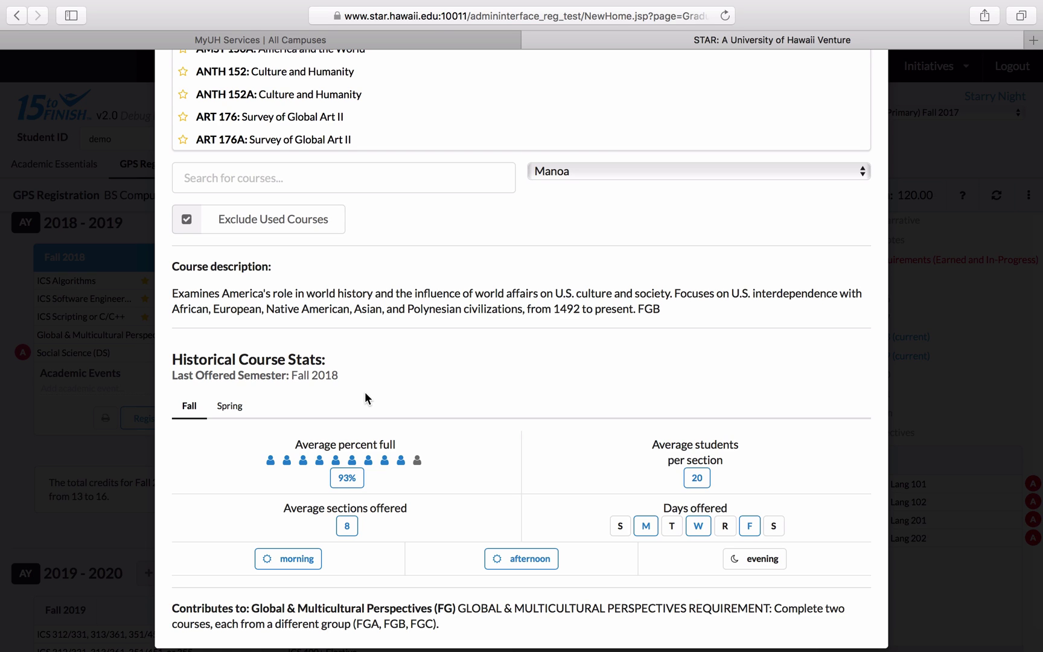
click(228, 408)
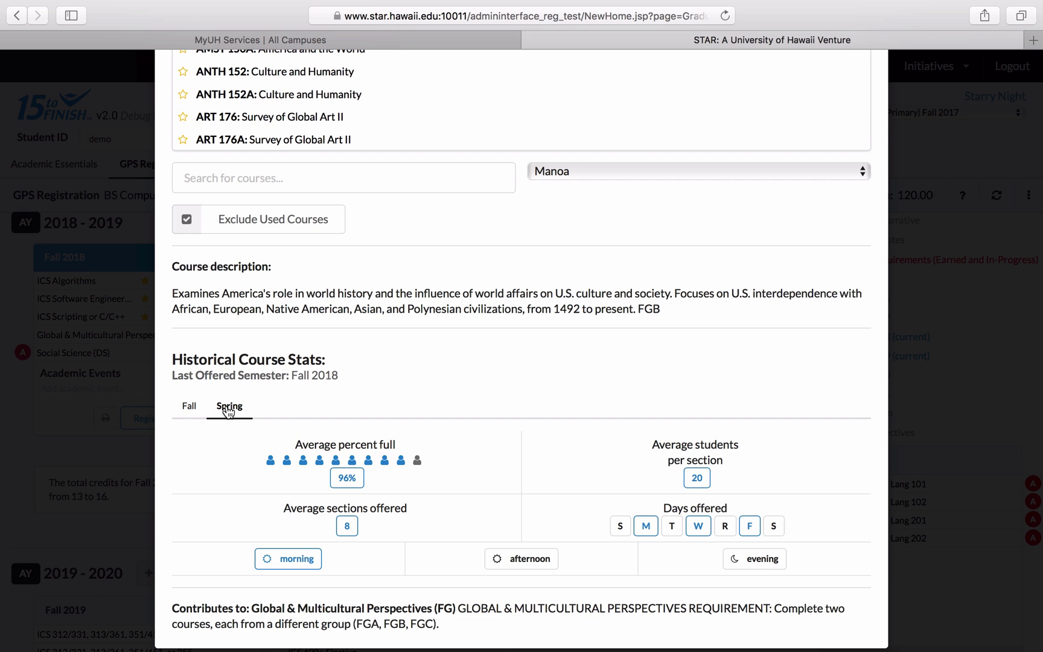
scroll(372, 367, up, 3)
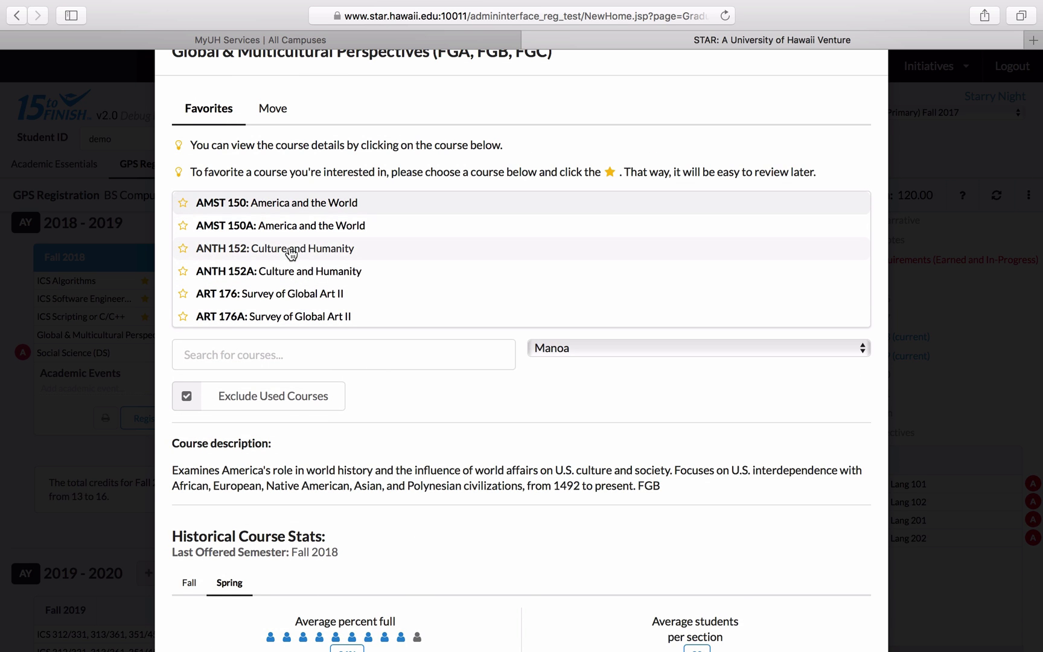
- Review ANTH 152 and ART 176 details and semester statistics, noting the Spring-only remark
click(291, 253)
scroll(379, 489, down, 3)
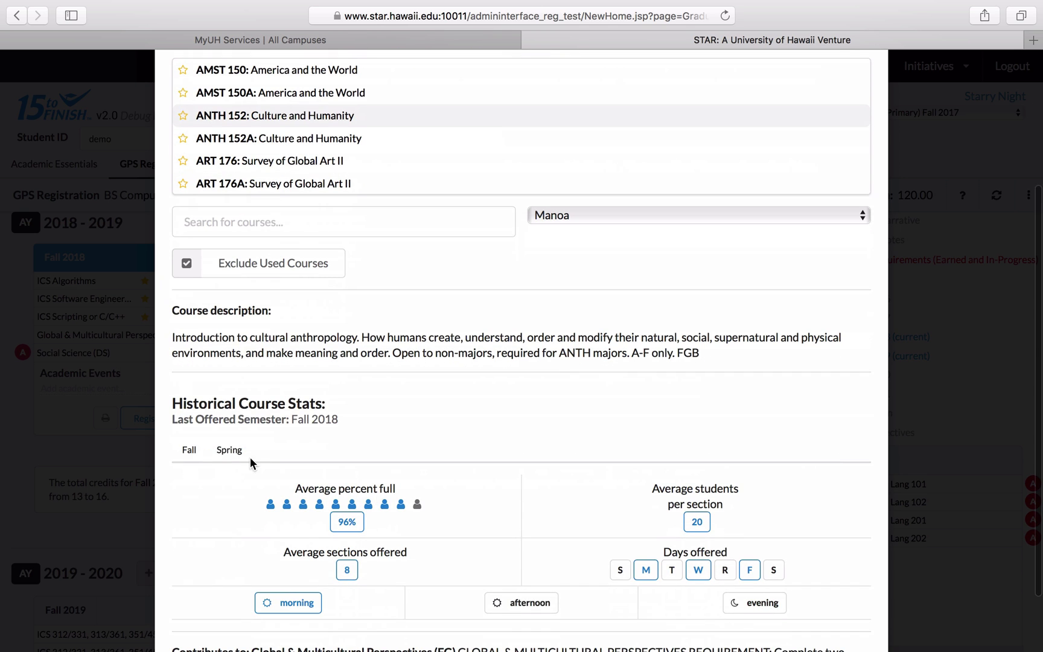
click(227, 450)
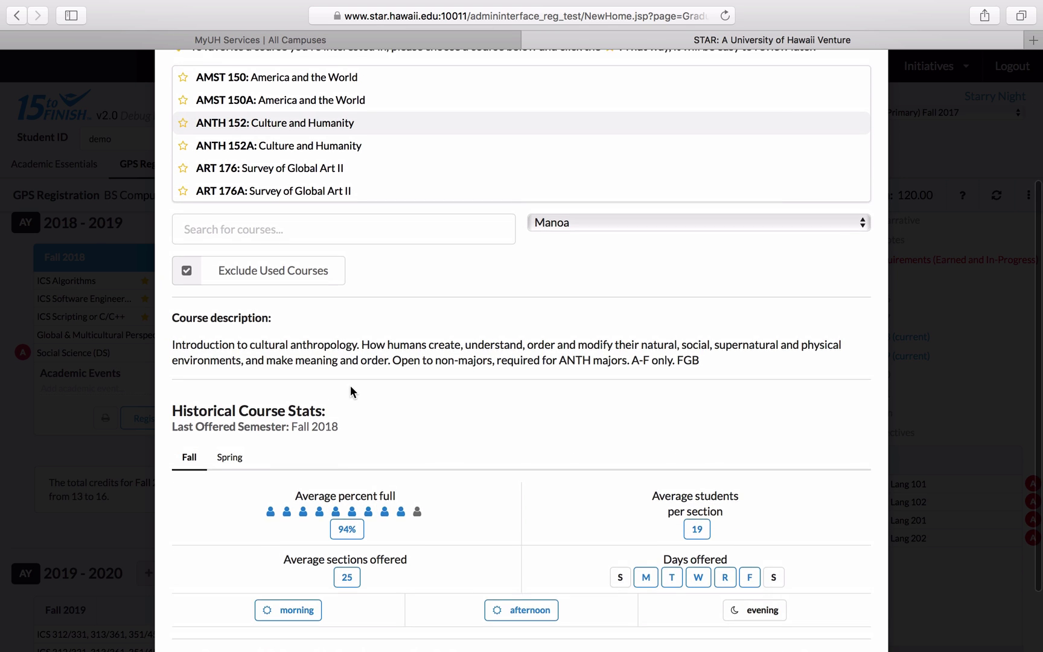
scroll(350, 385, up, 2)
click(285, 222)
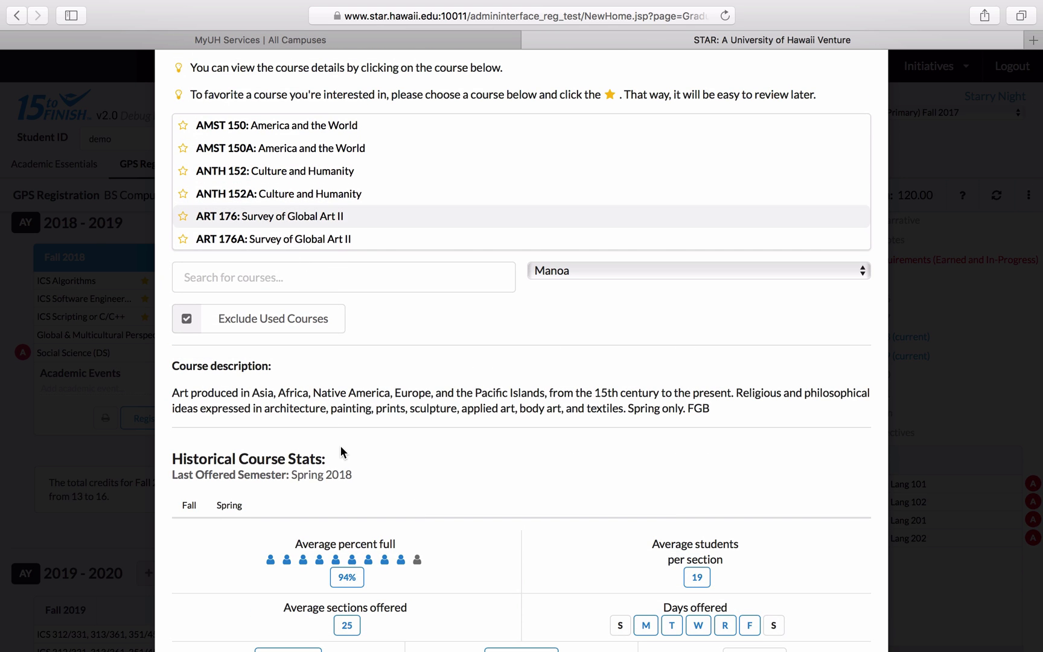
scroll(398, 223, down, 3)
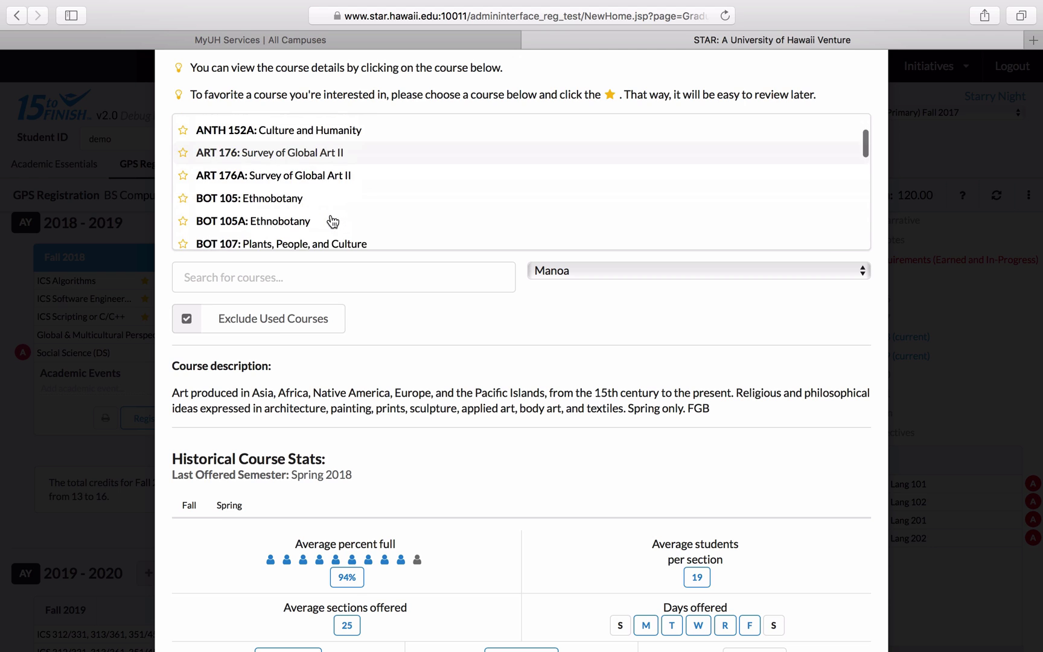
click(191, 505)
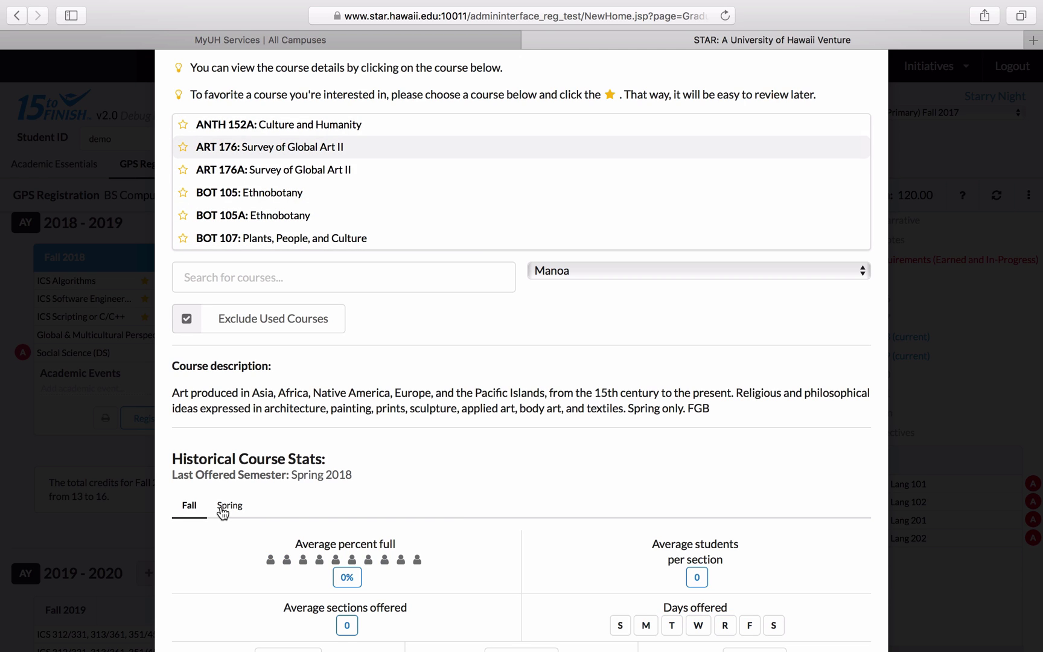
scroll(316, 478, down, 1)
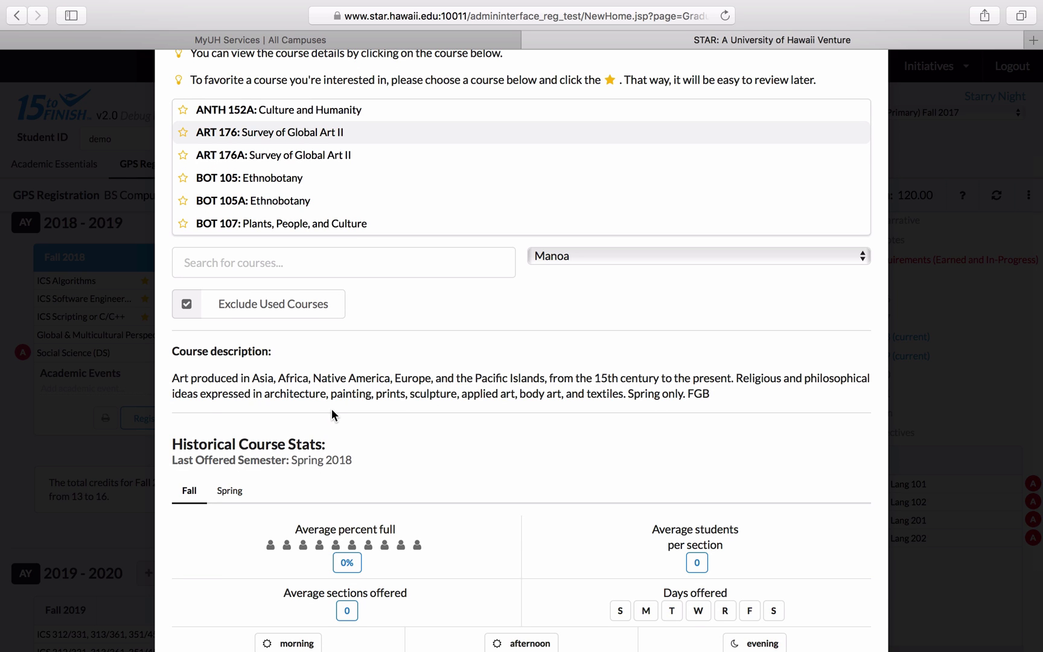
scroll(405, 451, down, 5)
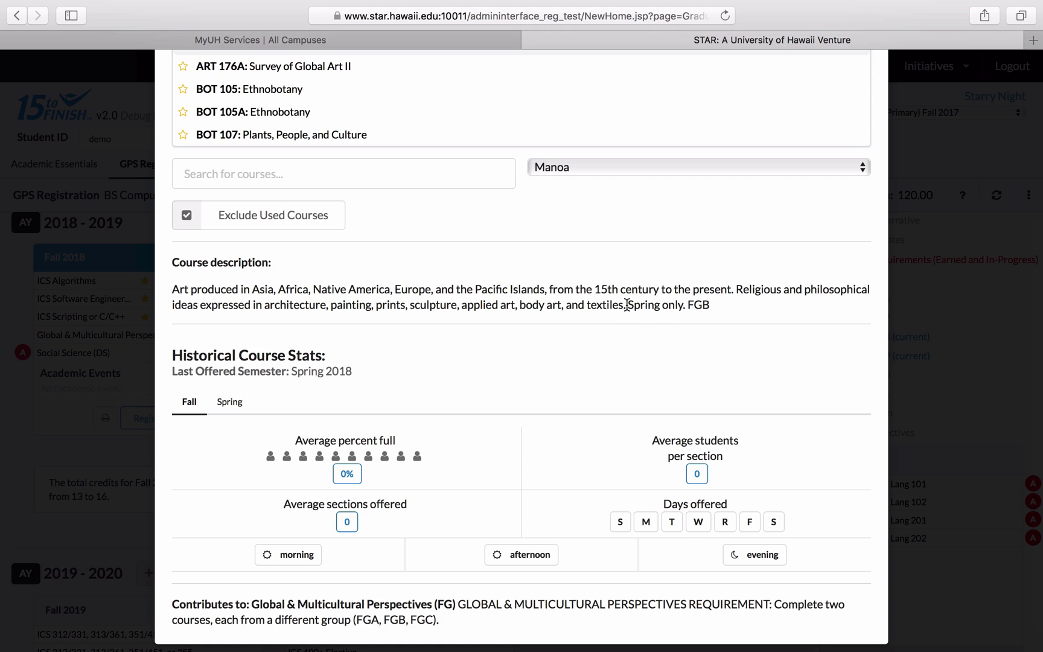
drag(626, 305, 686, 305)
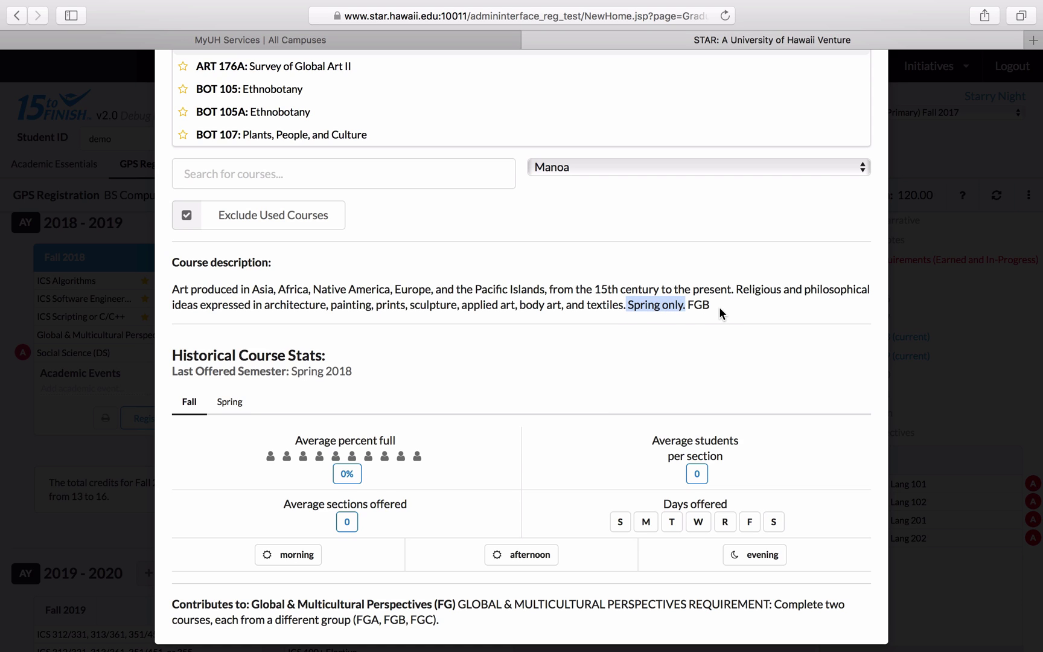
click(718, 313)
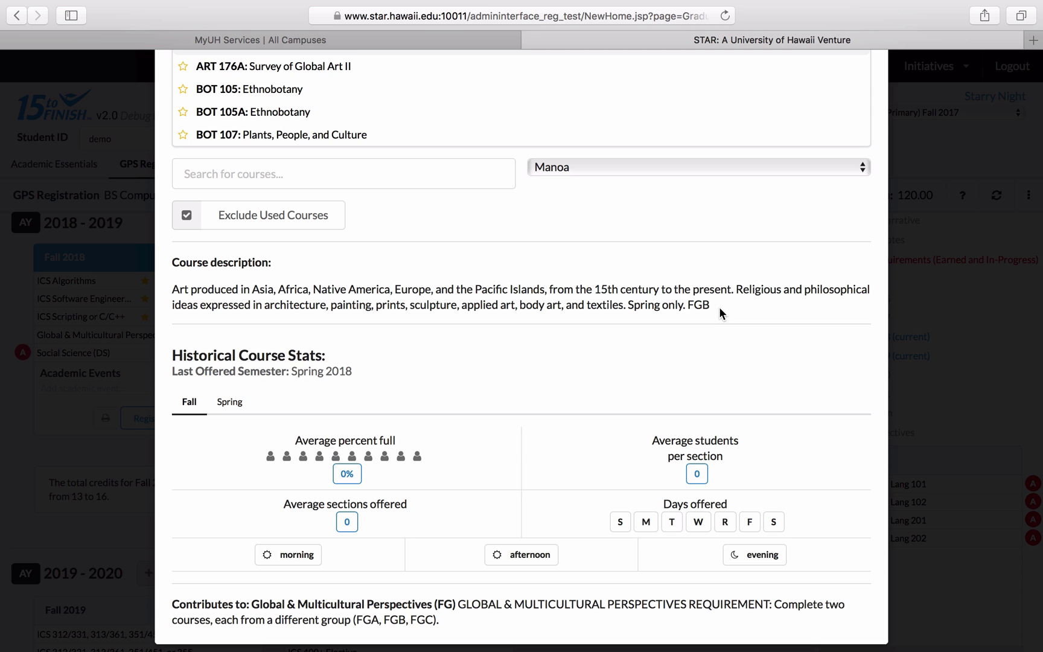
scroll(719, 311, up, 5)
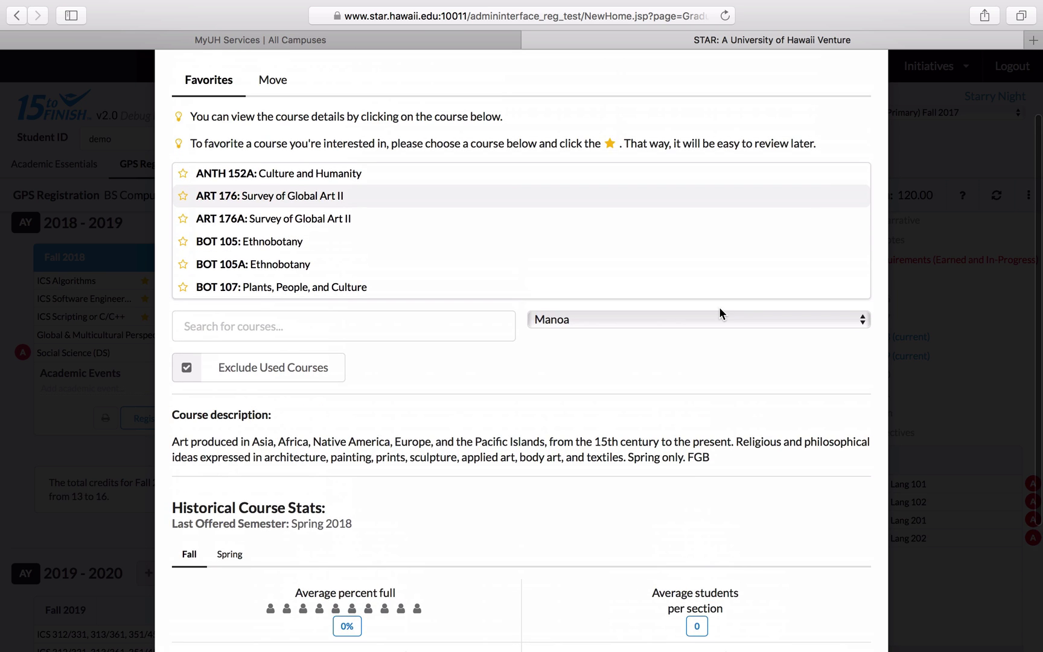
scroll(396, 433, up, 3)
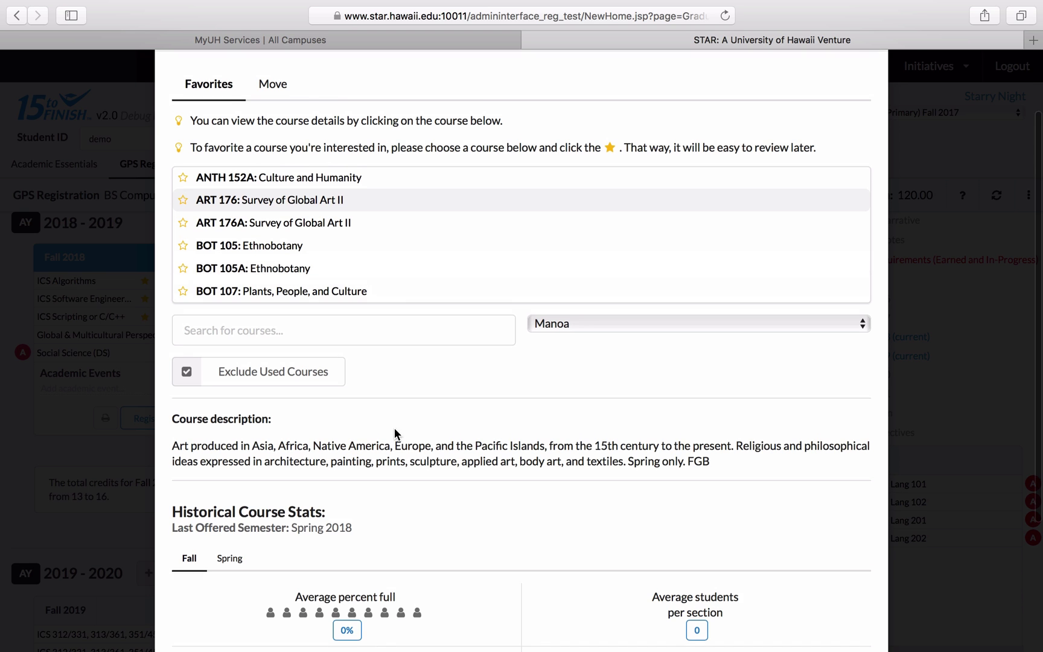
scroll(311, 344, up, 2)
- Star AMST 150, HAW 100 and LING 105 as favorite courses
click(182, 266)
scroll(275, 340, down, 4)
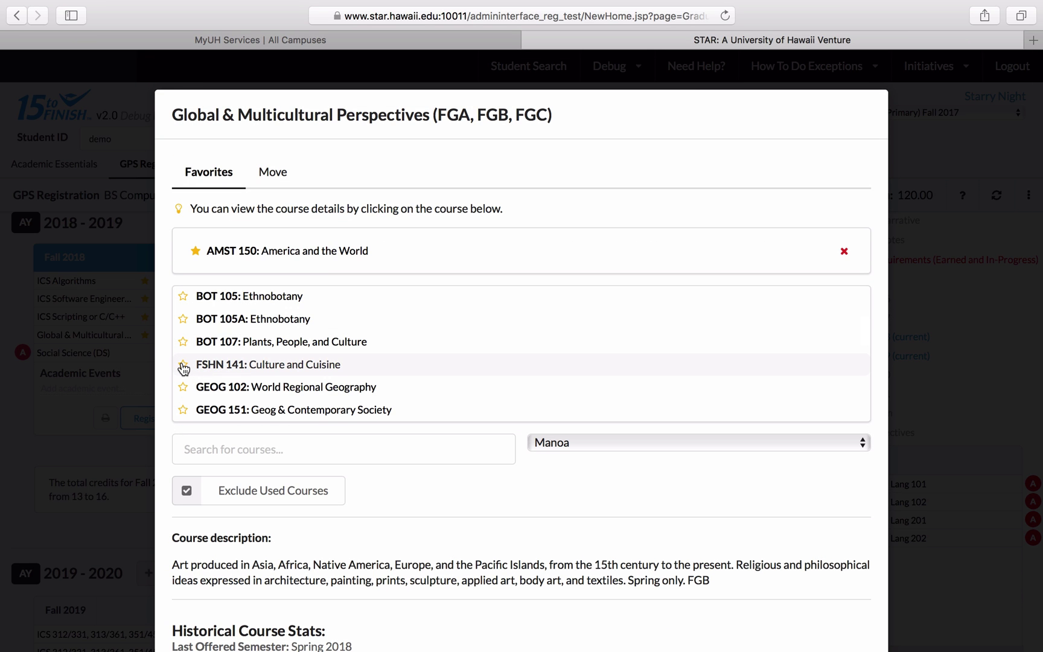
scroll(188, 374, down, 4)
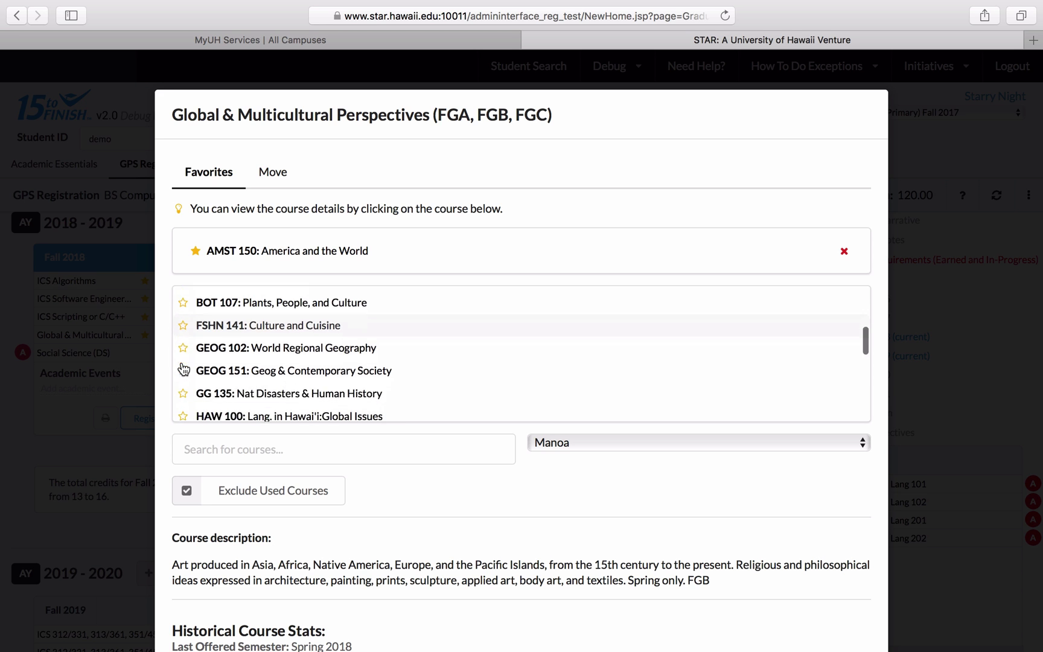
click(209, 316)
scroll(323, 504, down, 5)
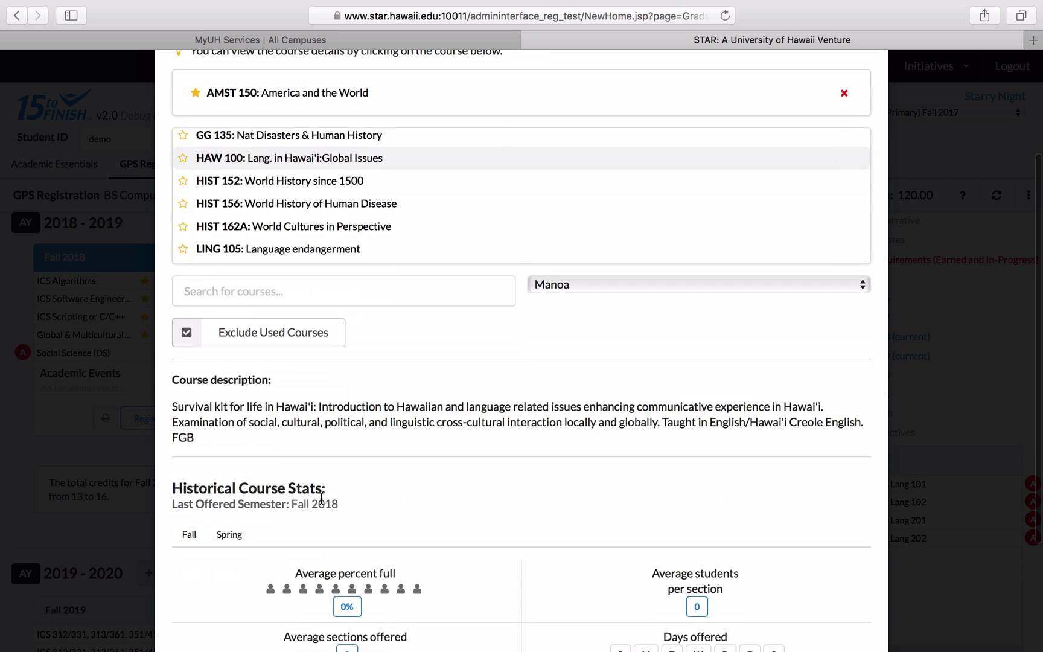
scroll(358, 401, up, 3)
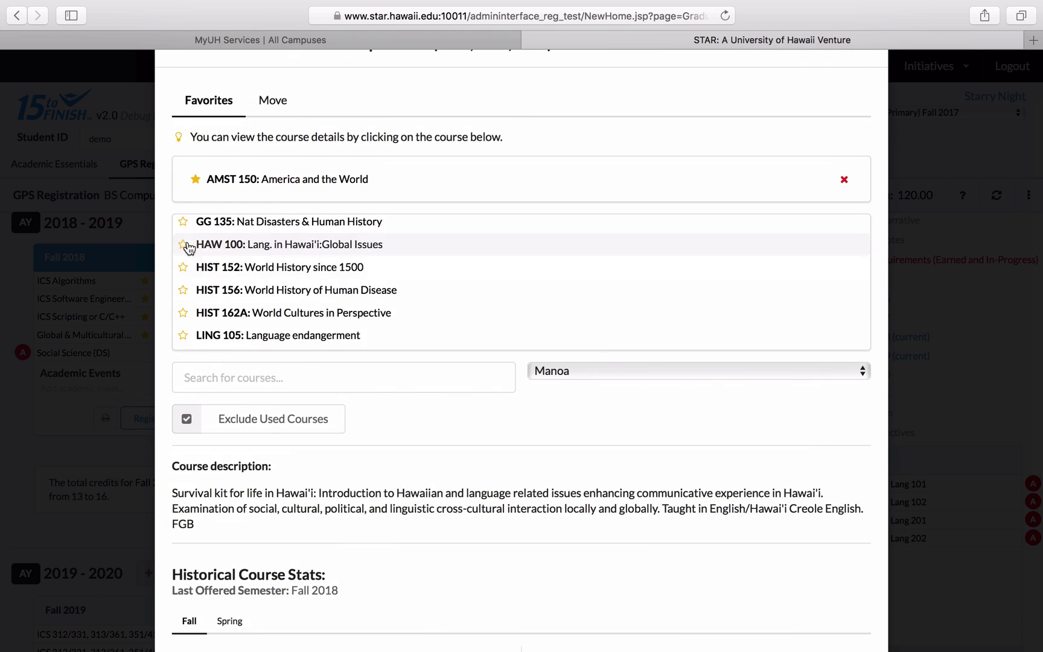
click(185, 242)
scroll(290, 291, down, 2)
click(272, 274)
scroll(261, 391, down, 2)
scroll(261, 391, up, 2)
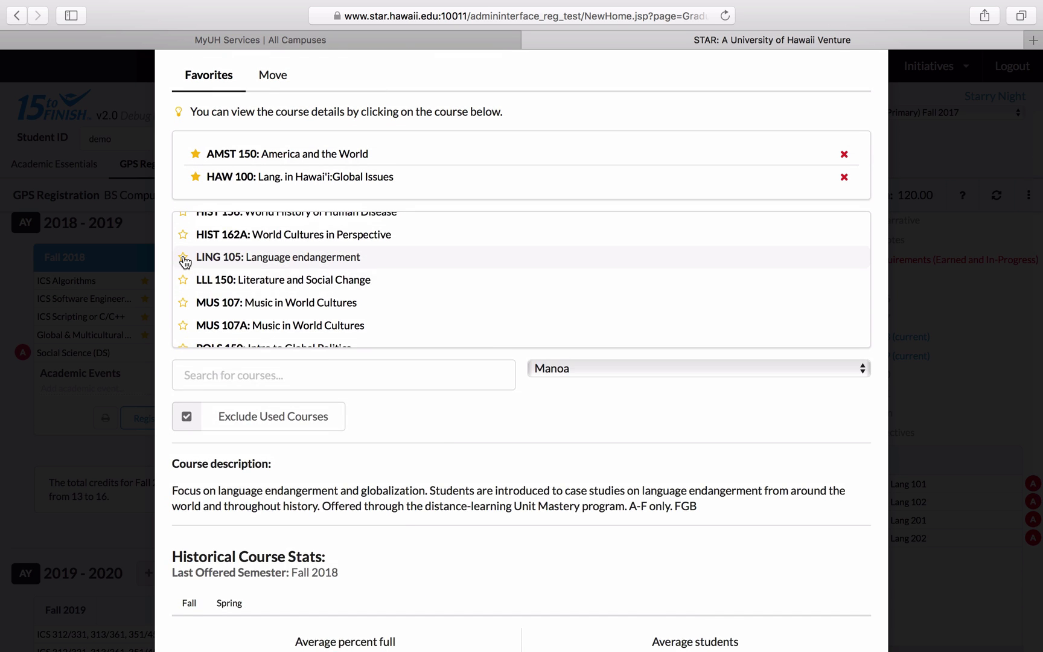
click(182, 262)
scroll(426, 345, down, 3)
scroll(390, 446, up, 2)
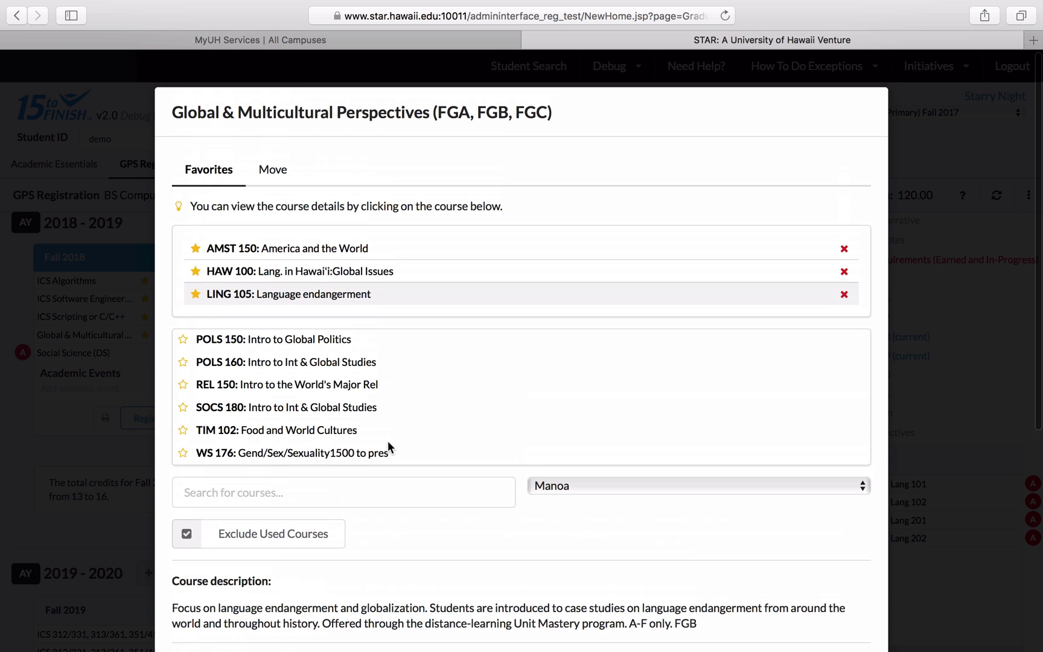
scroll(663, 531, down, 4)
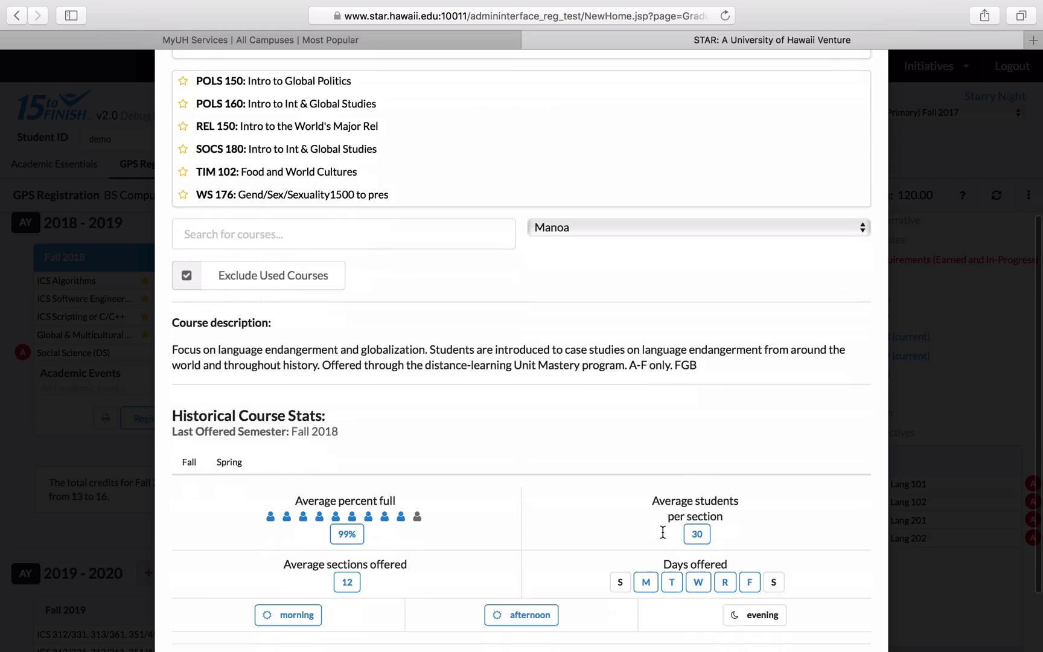
scroll(663, 531, up, 4)
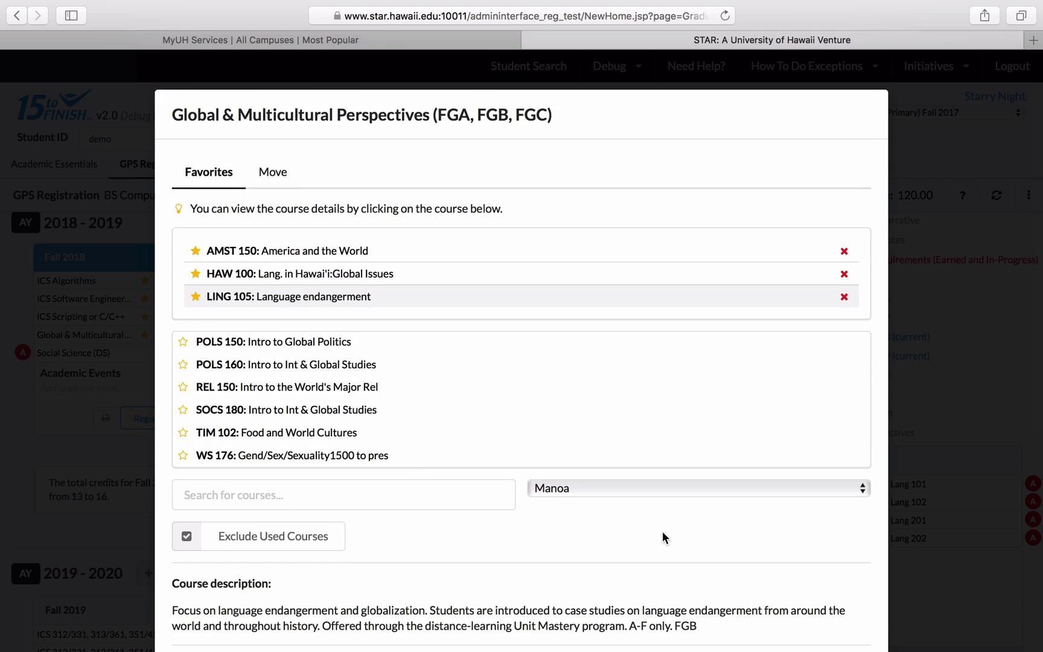
- Close the Global & Multicultural Perspectives list and browse Fall 2018's Social Science (DS) course options
click(950, 437)
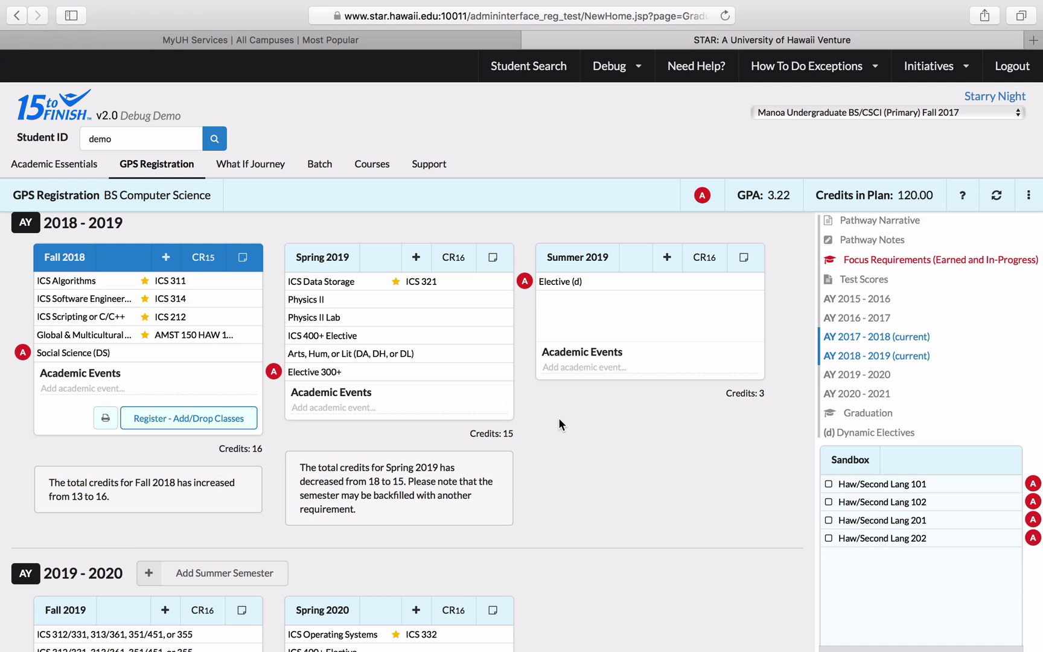
click(154, 360)
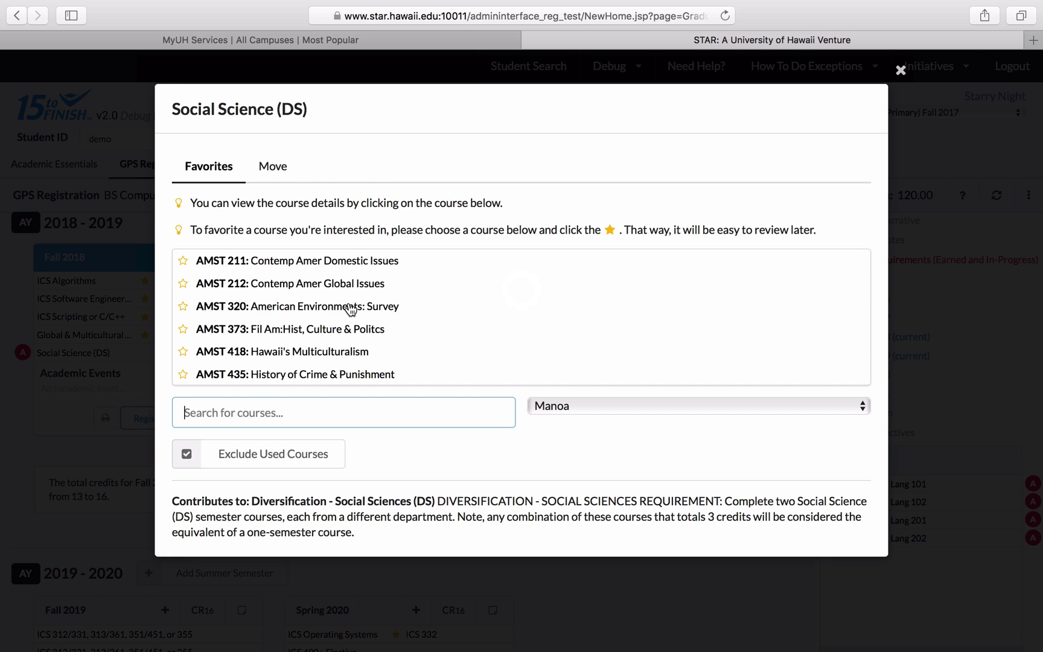
scroll(349, 306, down, 10)
scroll(351, 309, down, 20)
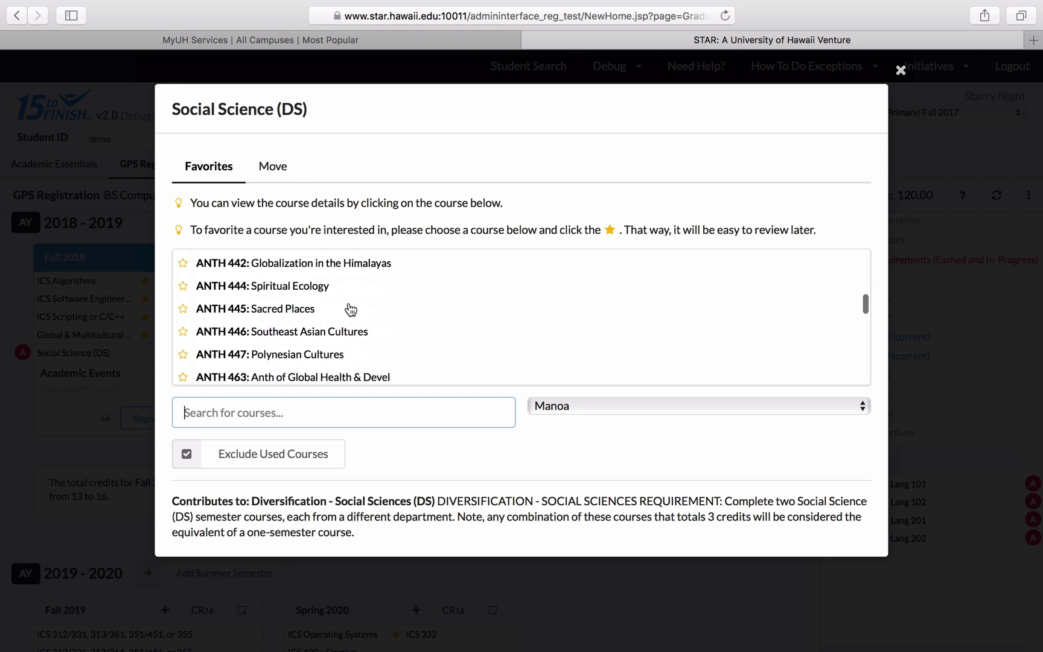
scroll(351, 309, down, 20)
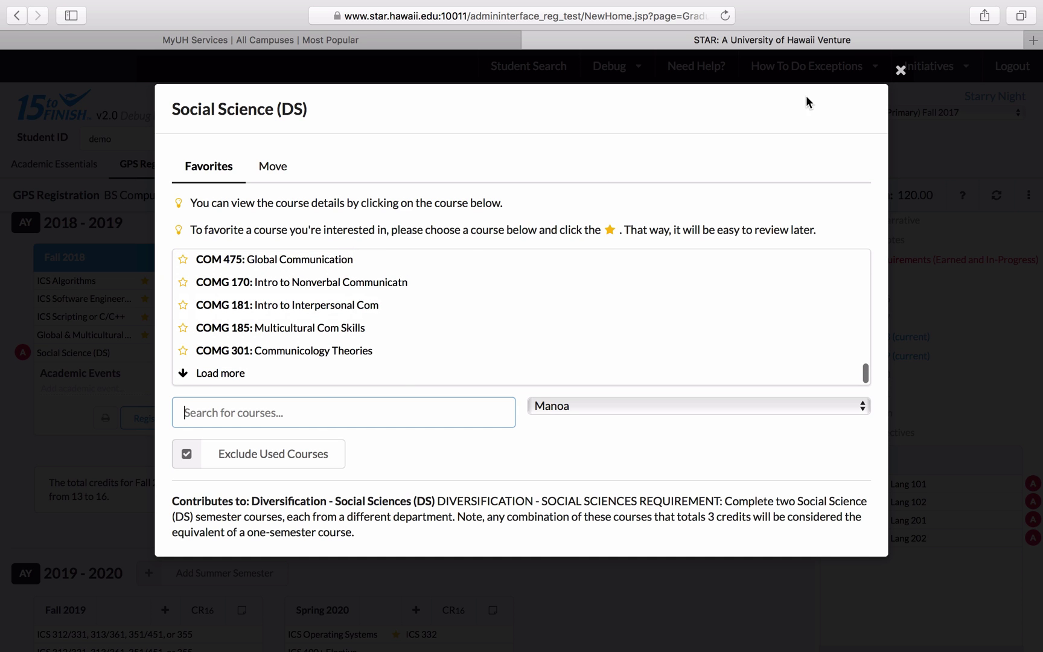
click(900, 70)
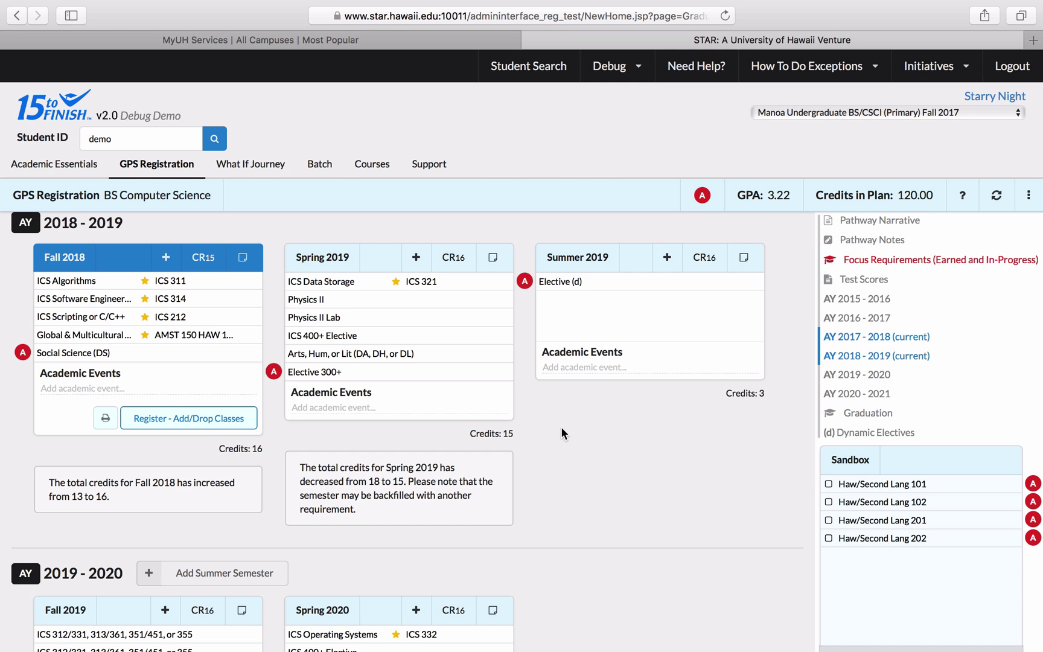
scroll(561, 426, down, 4)
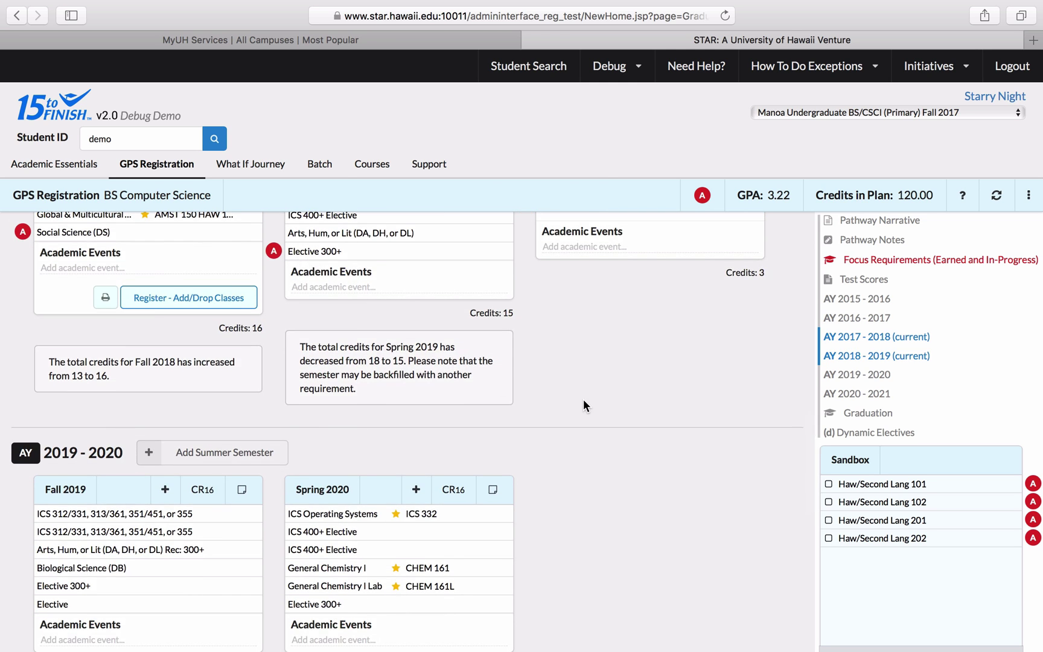
scroll(583, 399, down, 5)
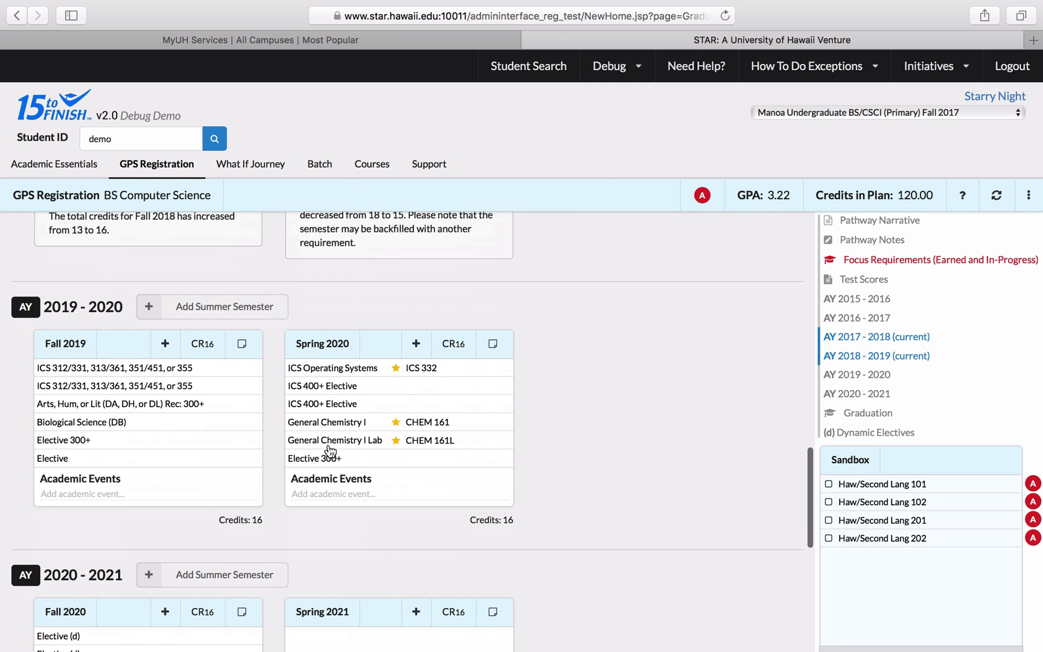
scroll(711, 401, down, 5)
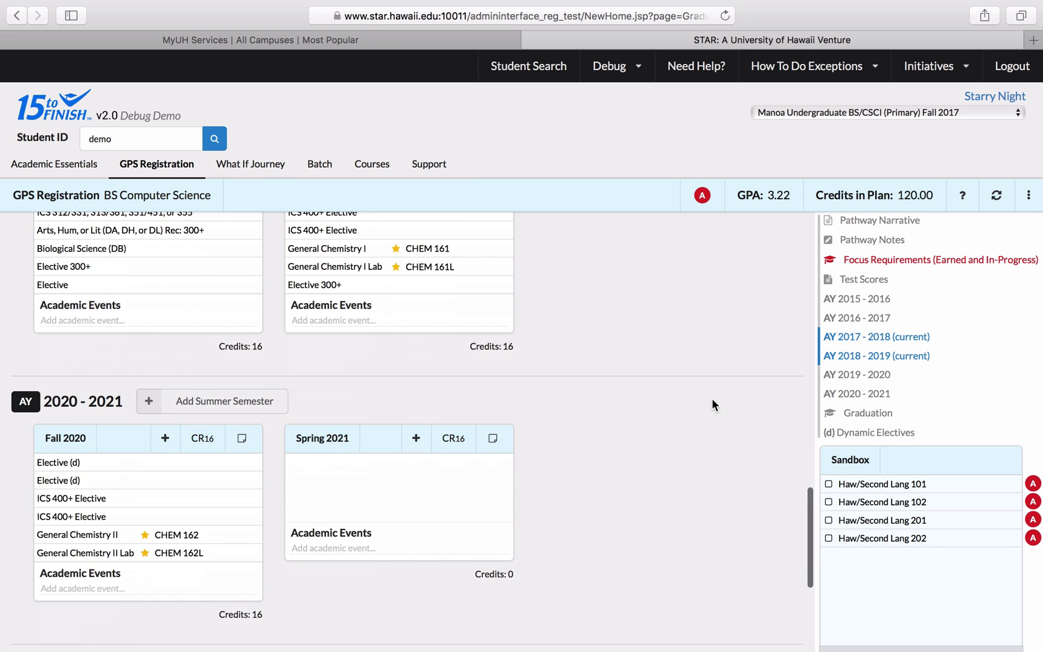
scroll(712, 401, up, 8)
scroll(712, 399, up, 2)
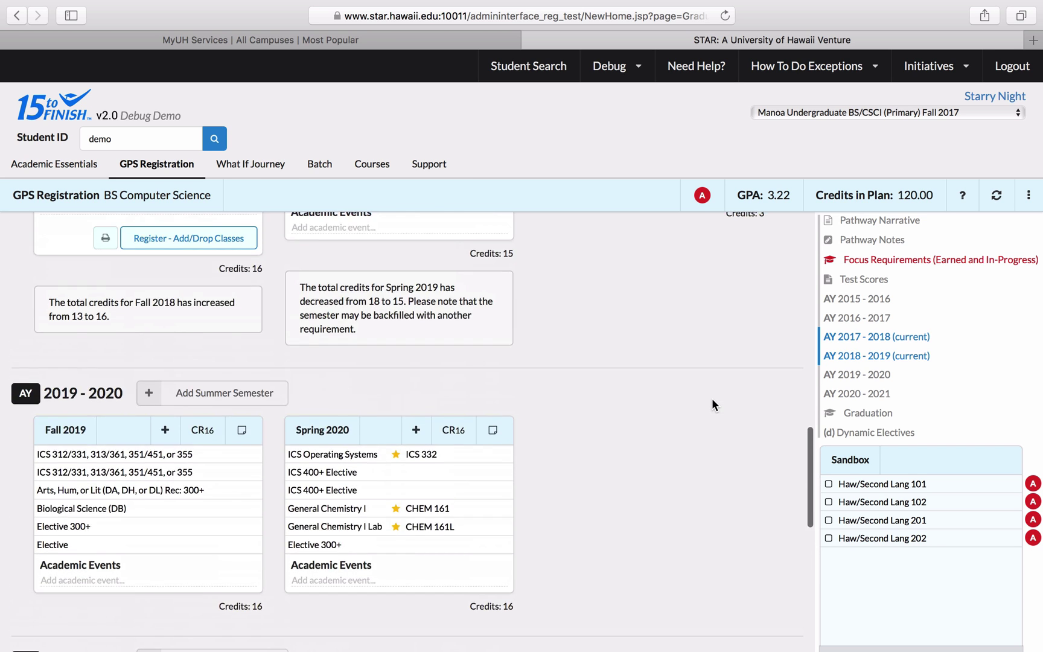
- Search 'span 301' for Spring 2019's Elective 300+ and compare its Fall and Spring stats
click(314, 590)
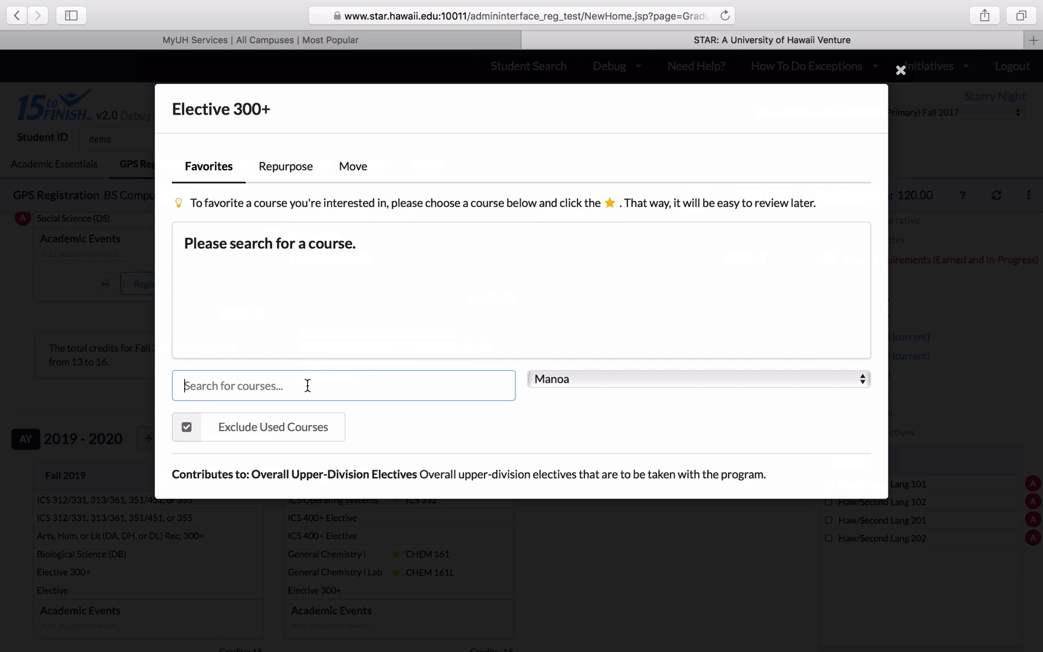
text(span 301)
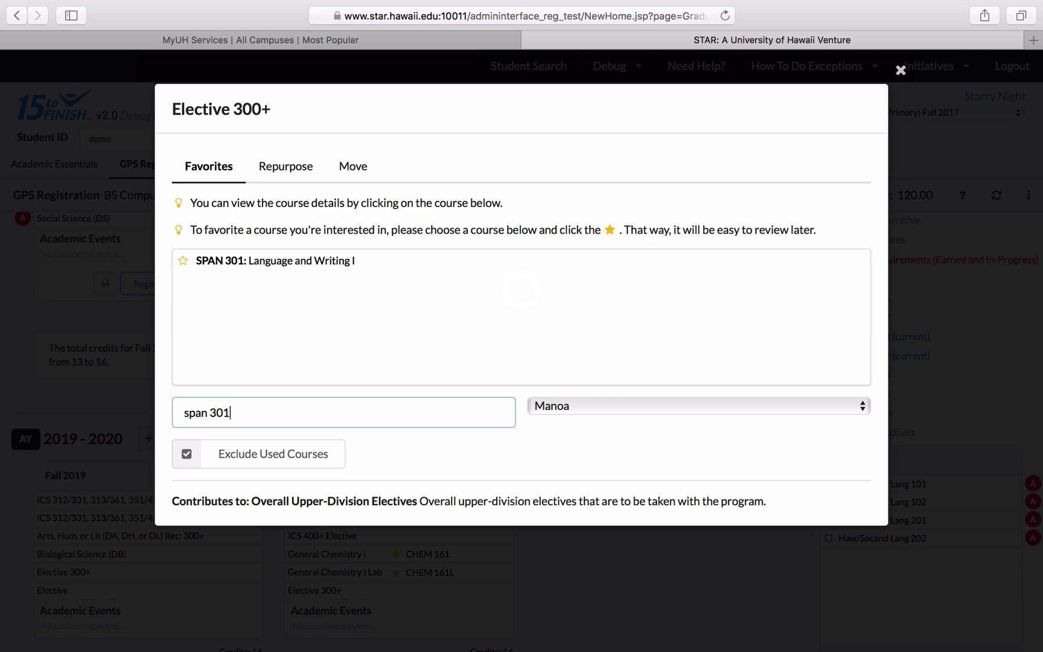
click(258, 266)
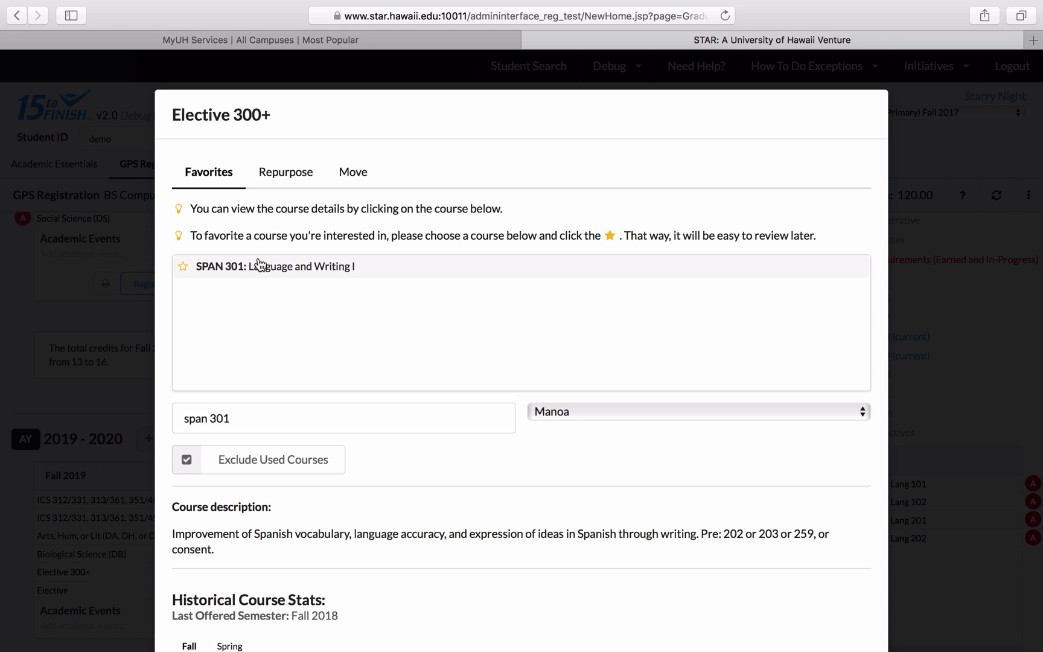
scroll(369, 461, down, 3)
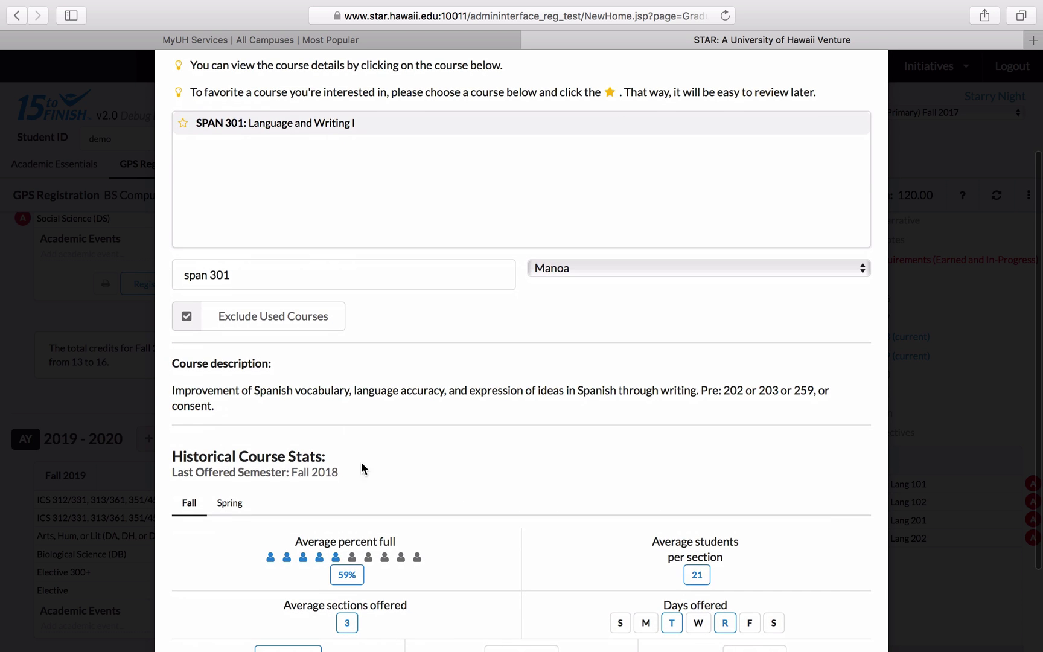
click(236, 503)
click(188, 502)
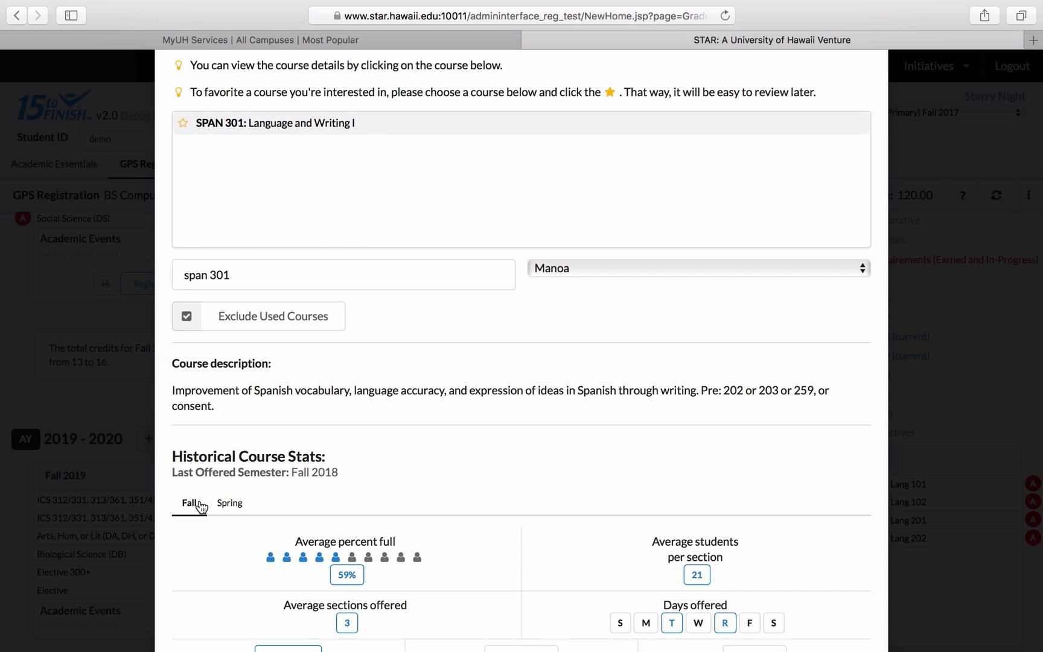
click(224, 506)
- Star SPAN 301 as a favorite and return to the plan
scroll(365, 547, up, 1)
scroll(365, 546, up, 5)
click(184, 265)
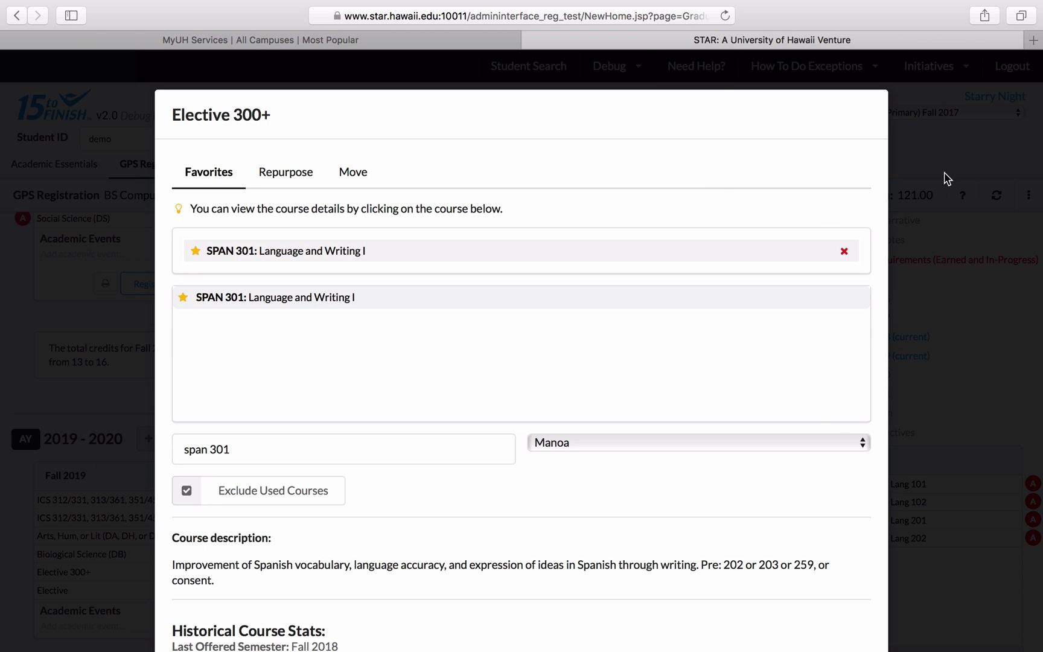
click(945, 177)
scroll(718, 385, up, 5)
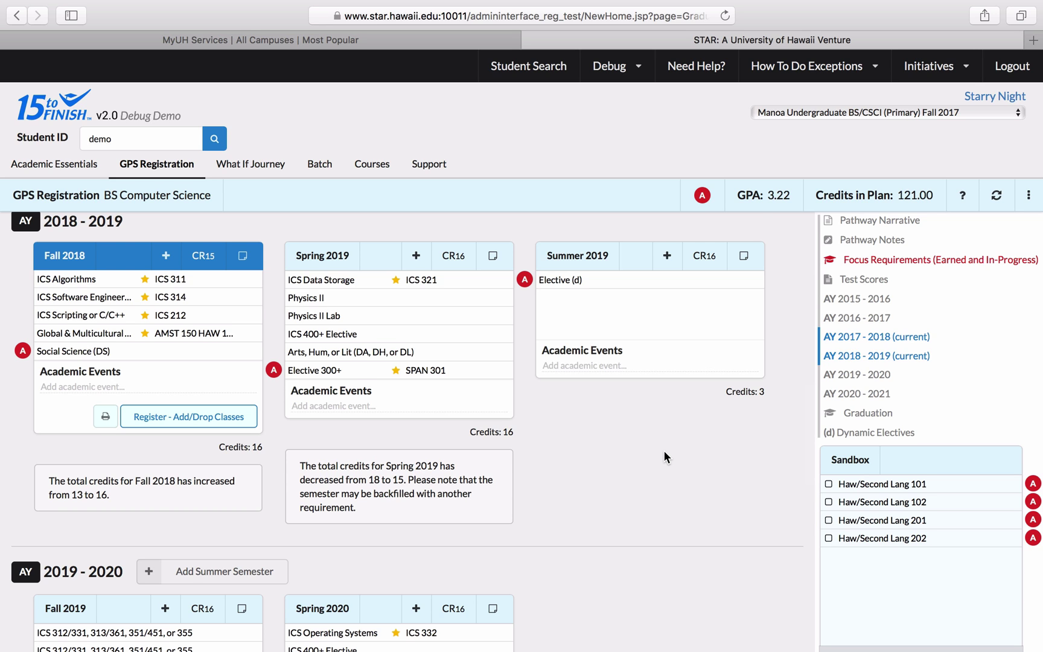
- Add a Minor requirement to Fall 2020, raising it to 19 credits, and open its course search
scroll(664, 451, down, 5)
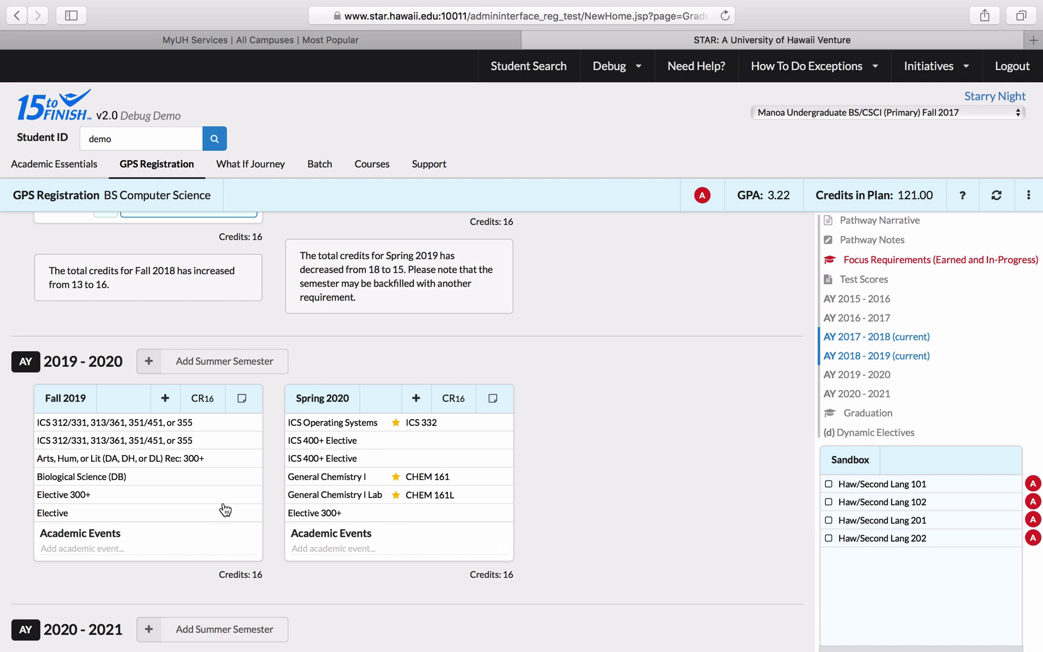
scroll(632, 422, up, 5)
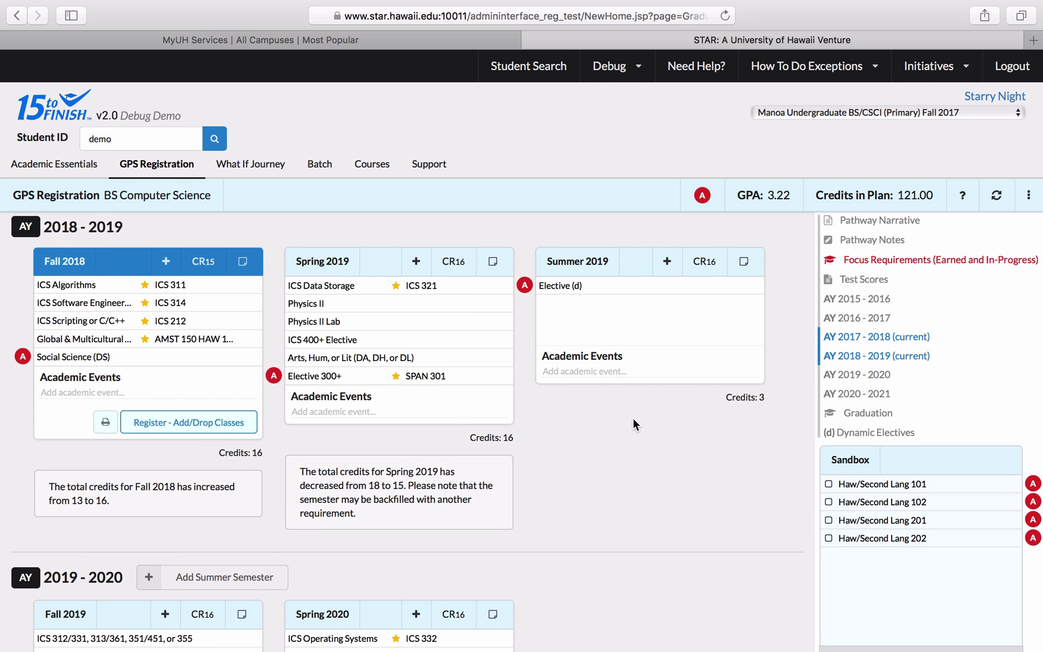
scroll(632, 418, down, 8)
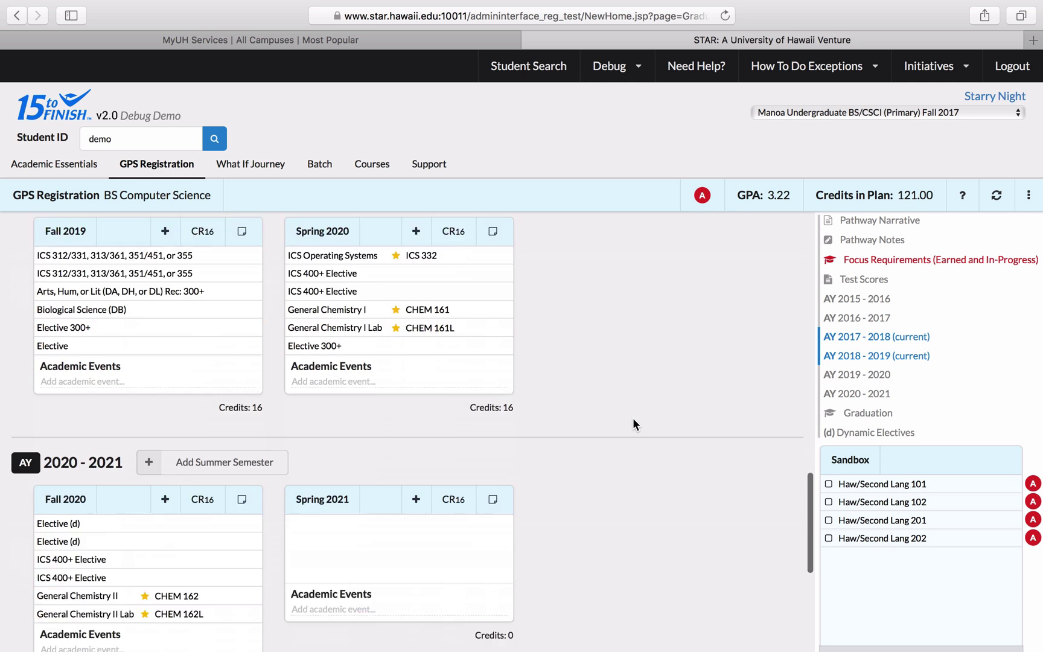
scroll(633, 423, down, 3)
scroll(633, 418, up, 1)
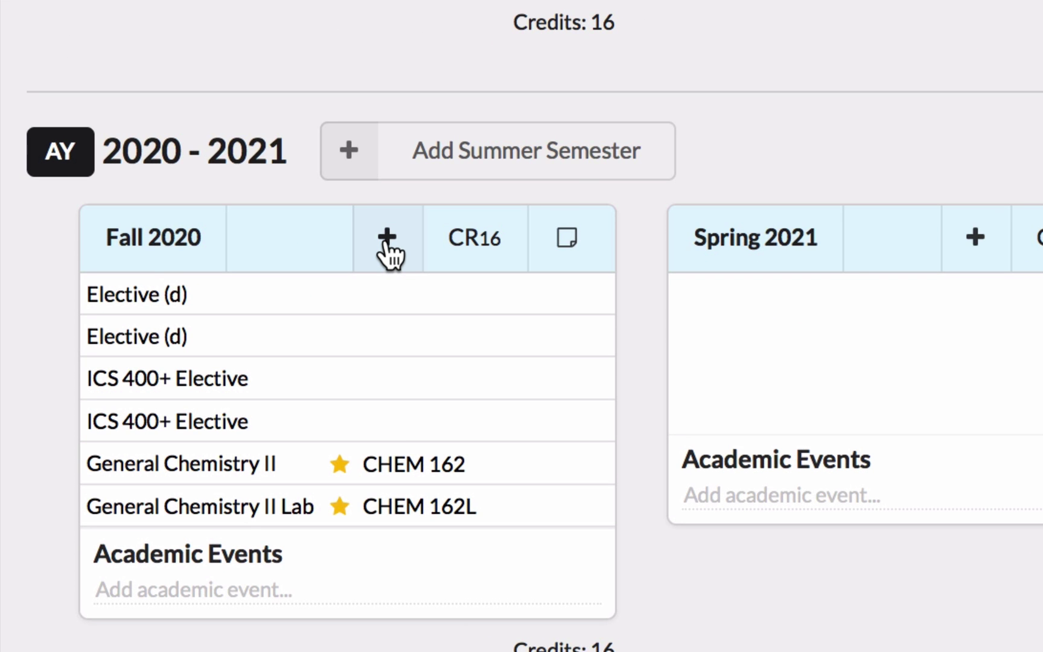
click(387, 238)
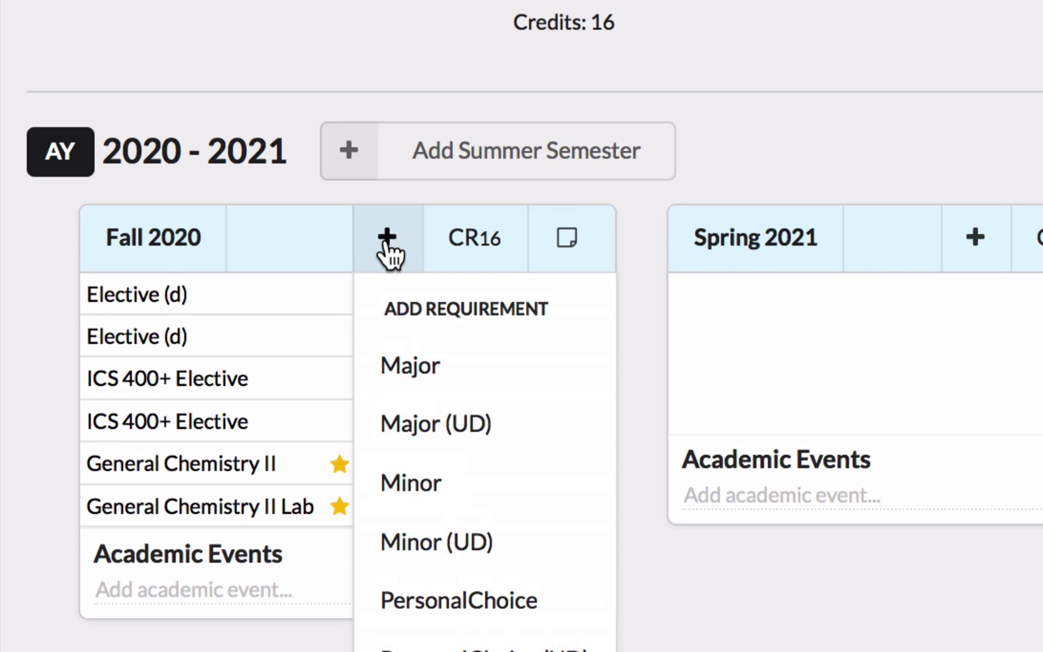
scroll(389, 244, down, 3)
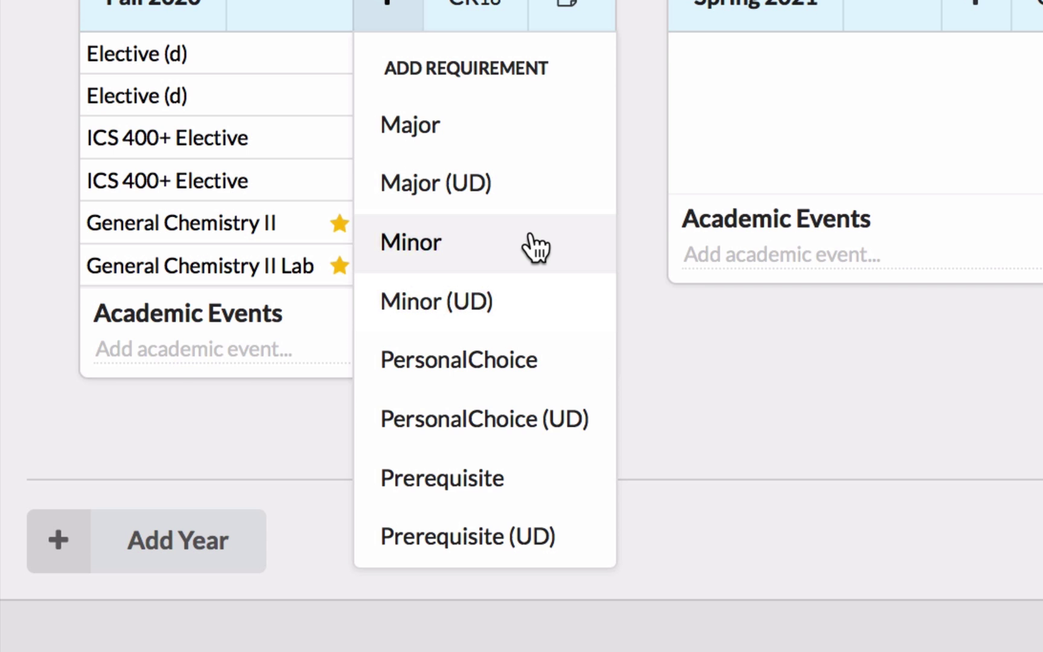
click(554, 257)
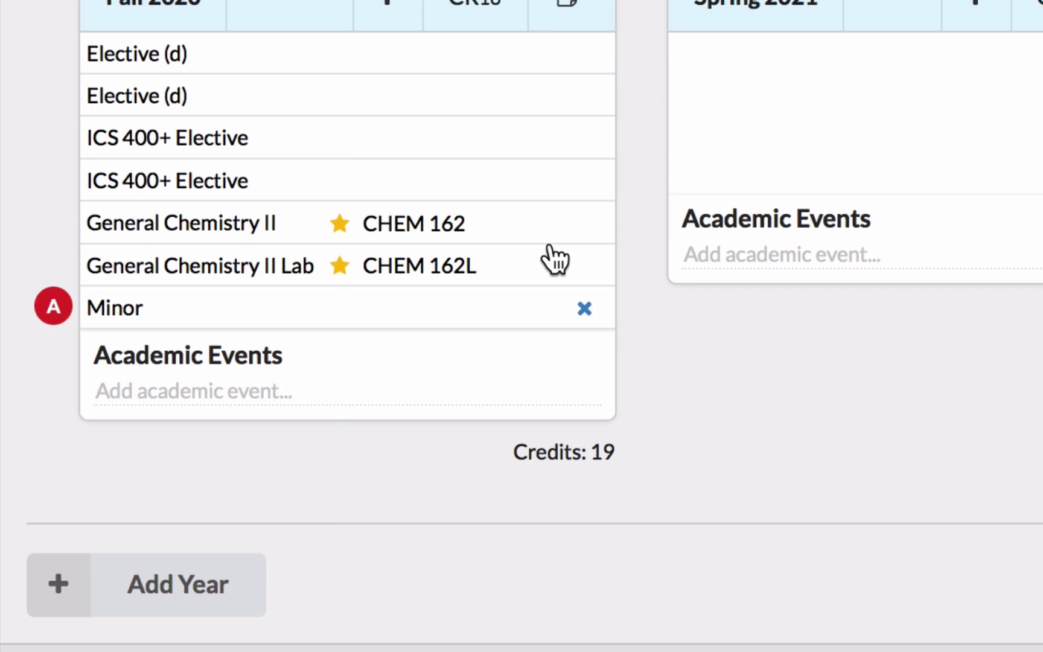
click(426, 319)
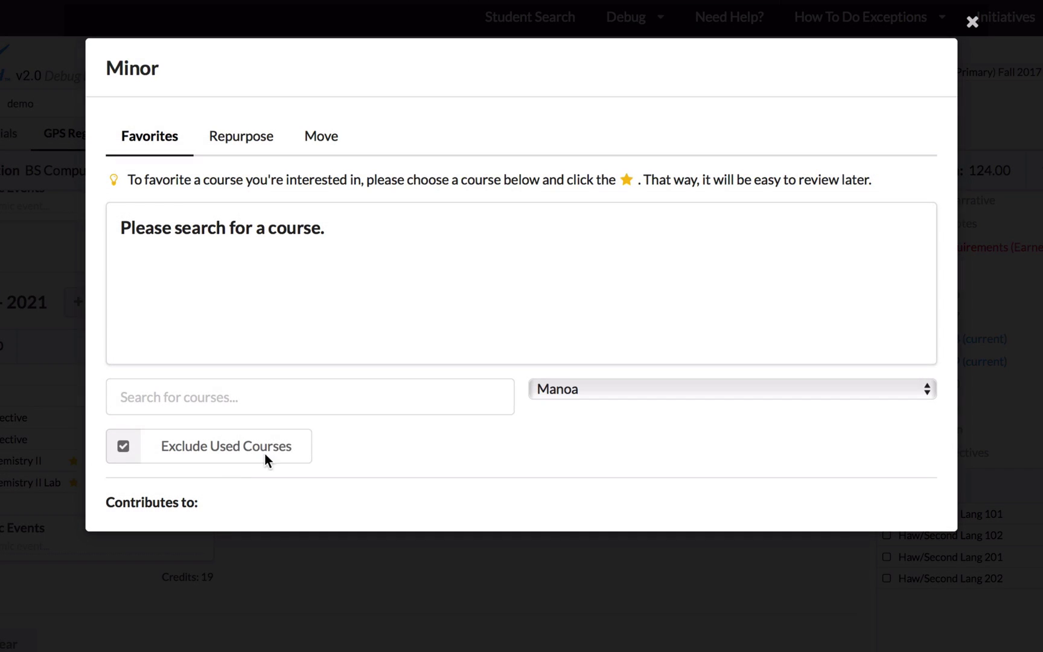
click(258, 409)
- Search 'span' in the Minor course search, then close it without choosing a course
text(span)
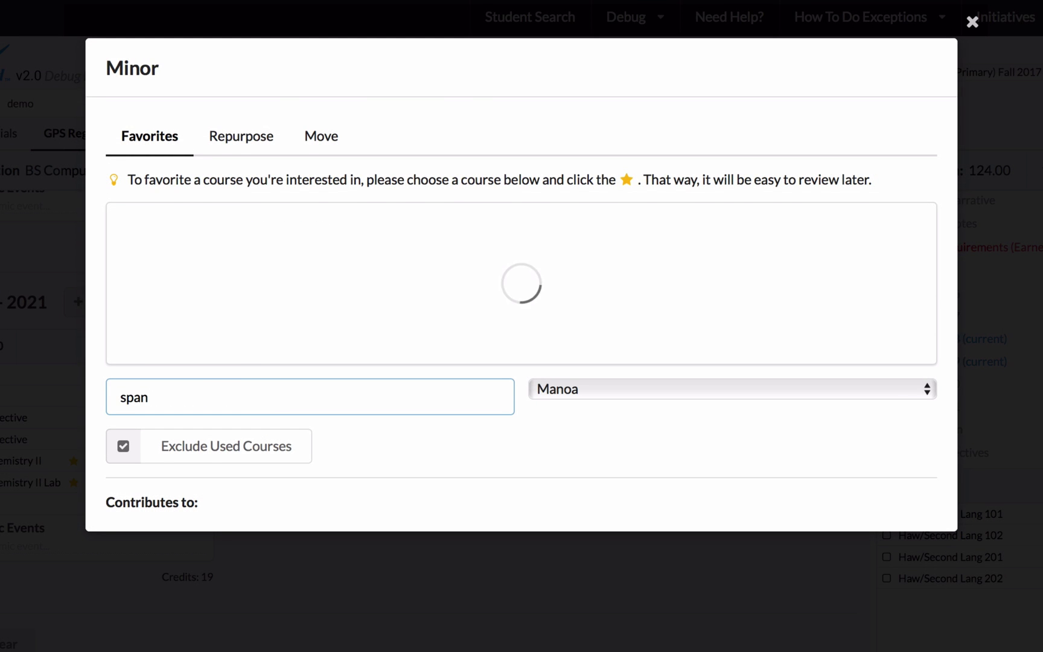
scroll(319, 293, down, 15)
scroll(319, 294, up, 10)
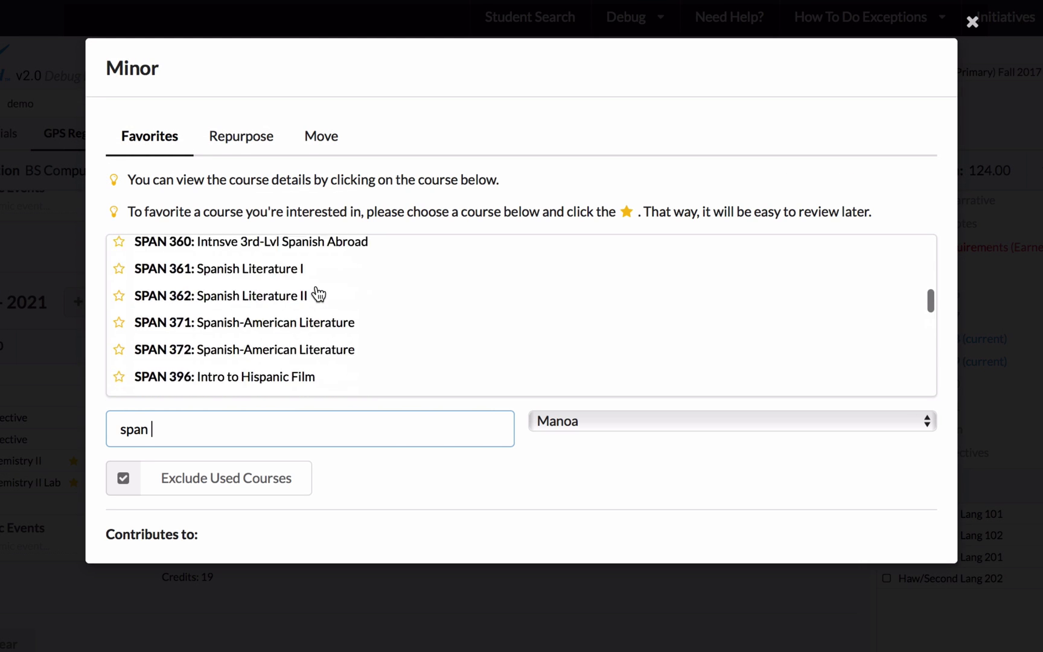
scroll(319, 294, up, 15)
scroll(319, 294, down, 10)
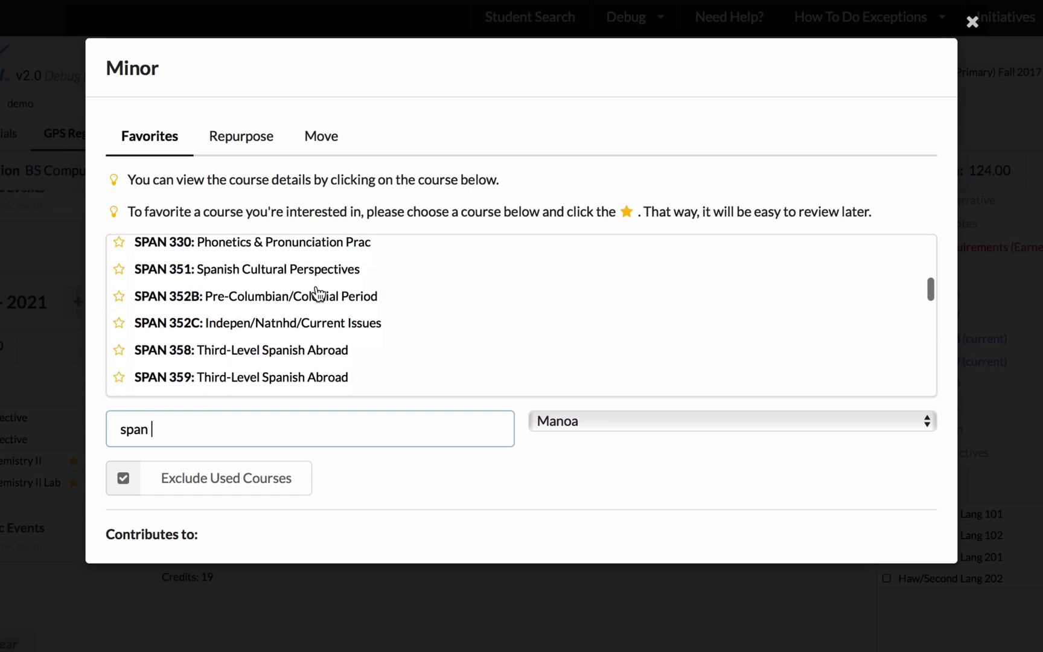
scroll(318, 292, down, 3)
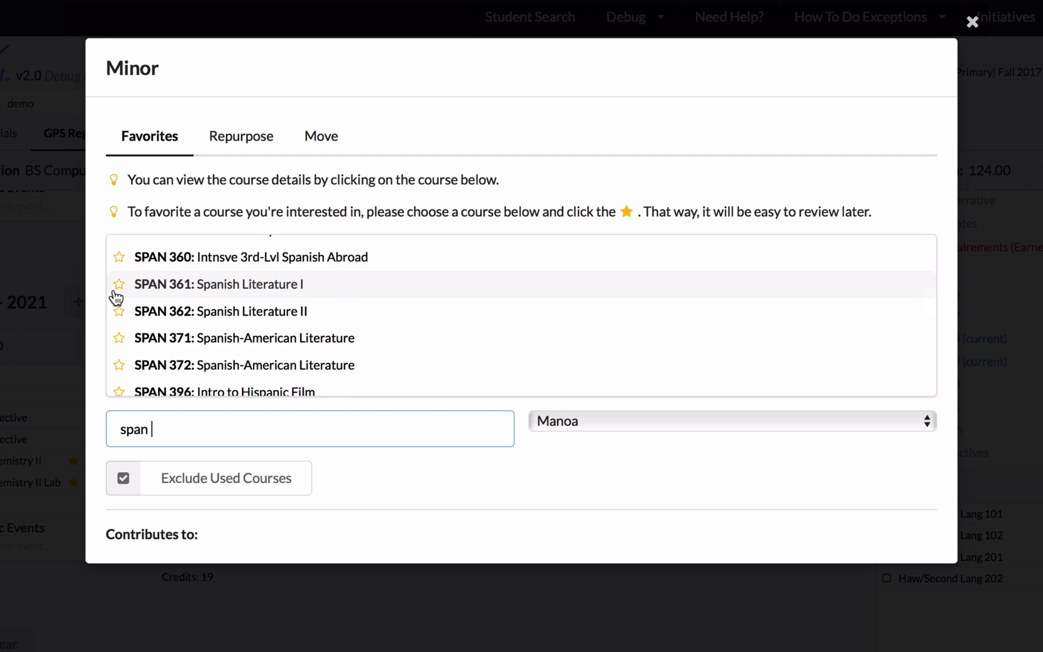
click(973, 25)
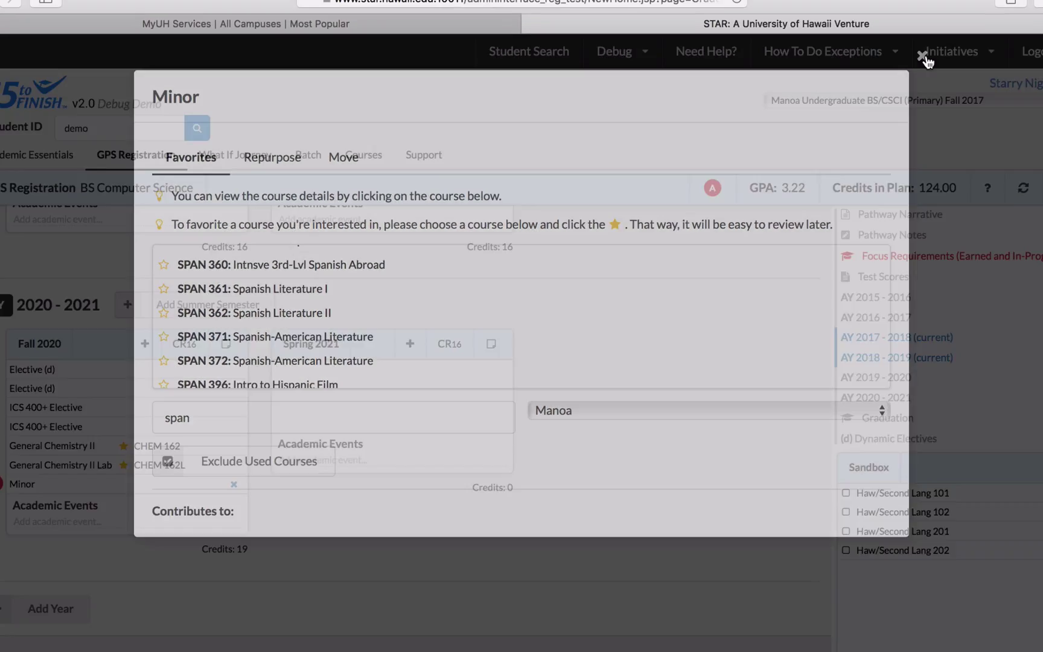
- Add a second Minor requirement to Fall 2020 and recalculate the plan to 115 credits
click(144, 344)
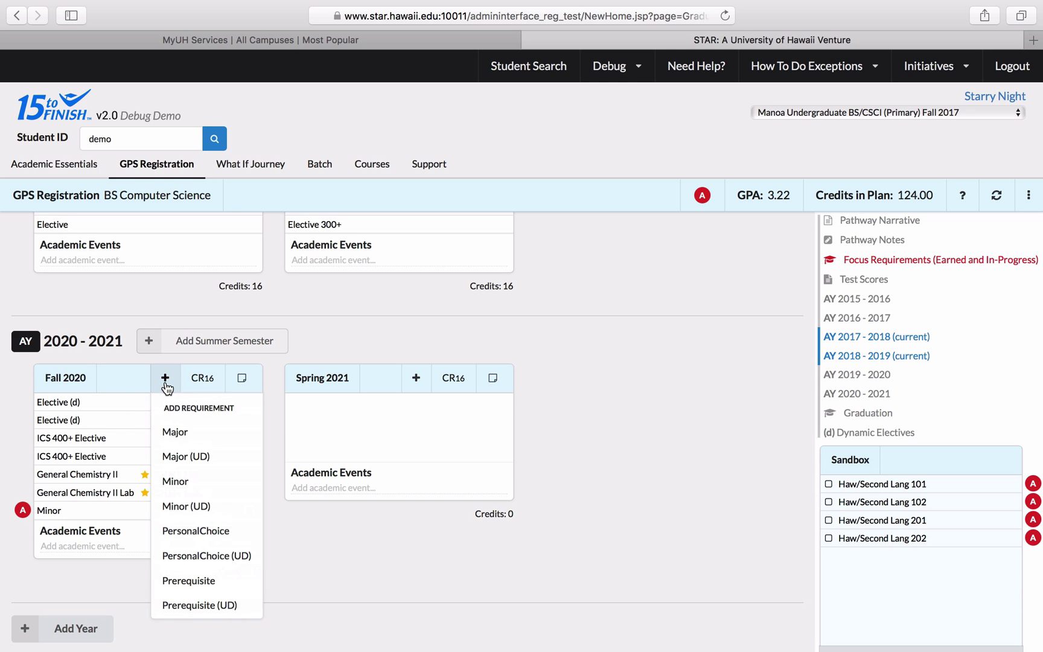
click(187, 480)
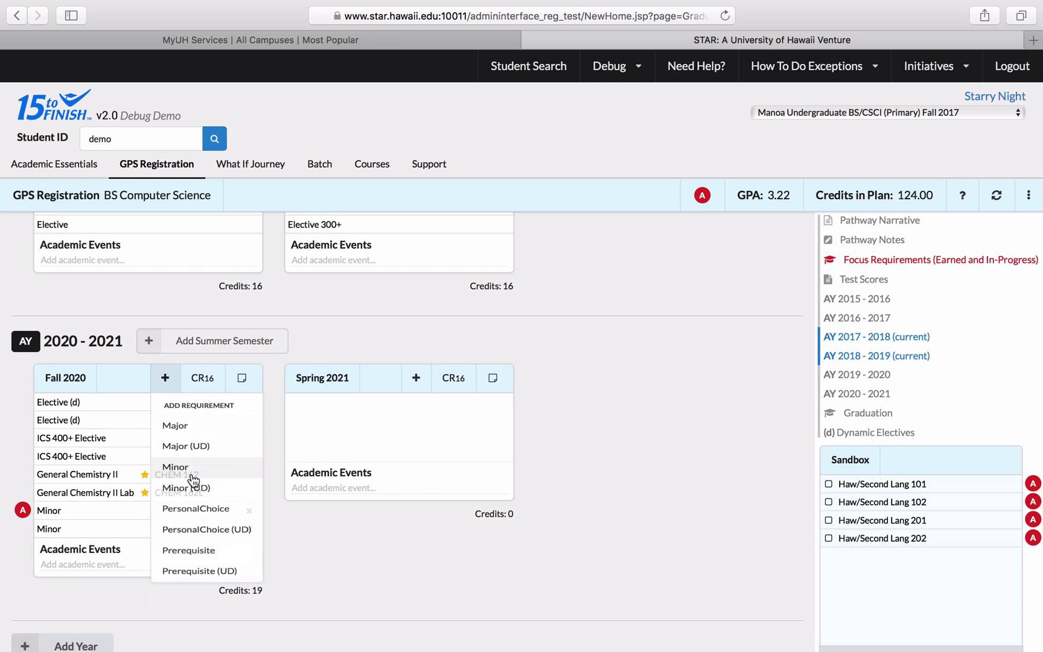
click(996, 196)
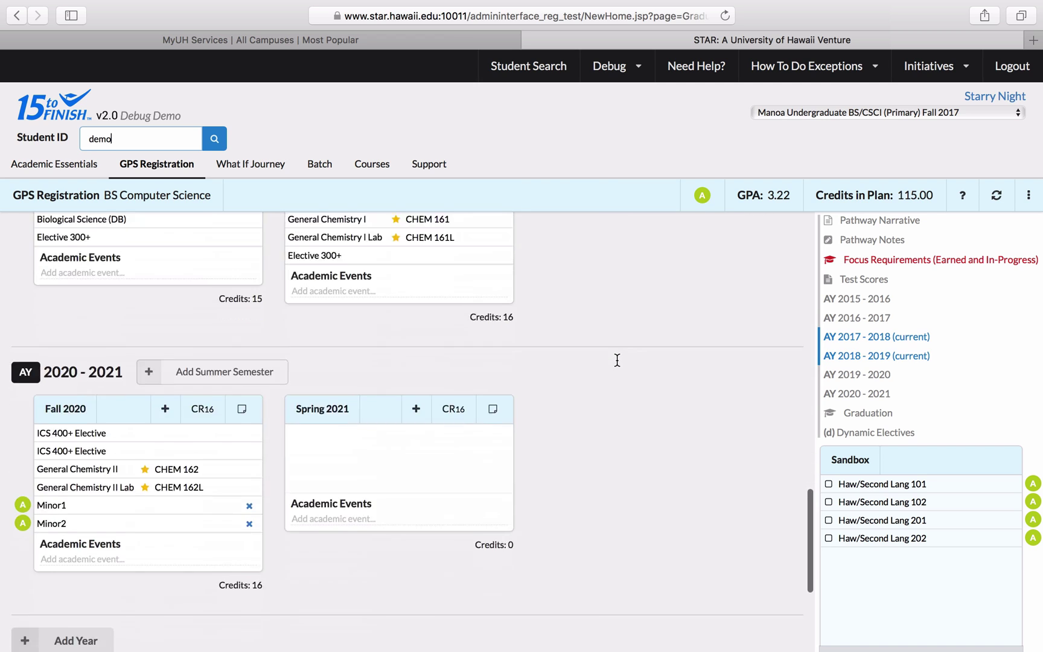
scroll(616, 359, down, 3)
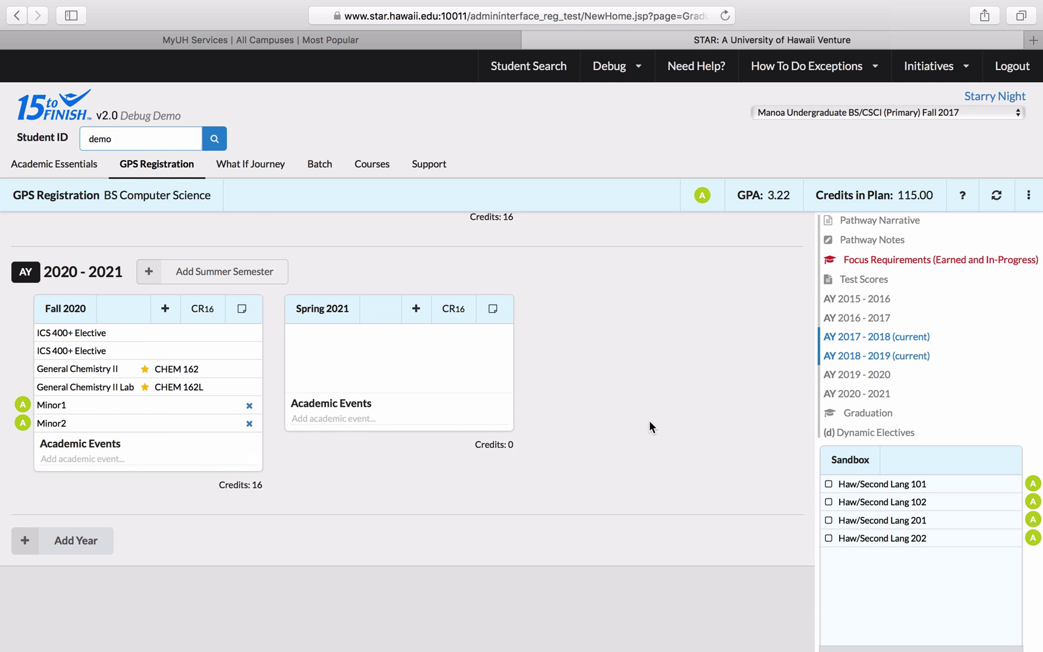
scroll(649, 420, up, 5)
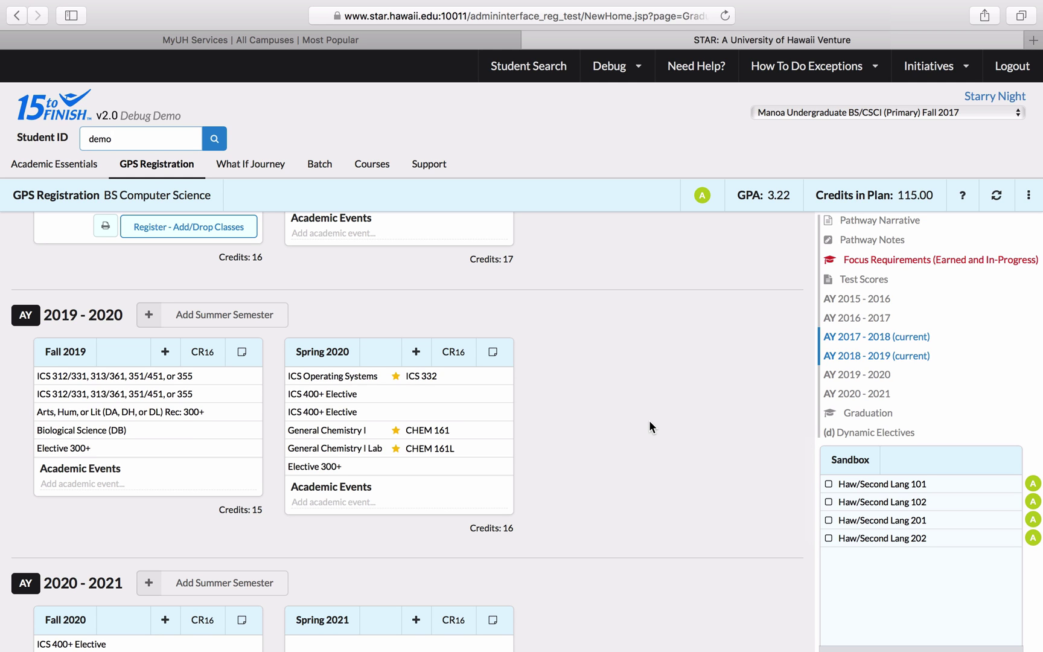
scroll(648, 421, up, 4)
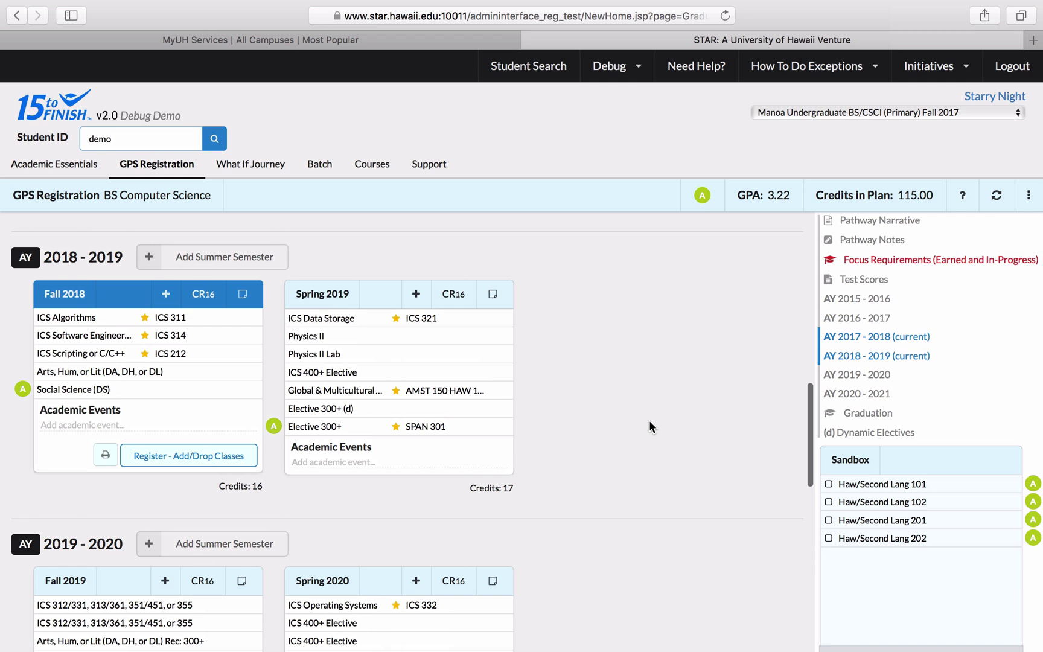
scroll(648, 426, down, 5)
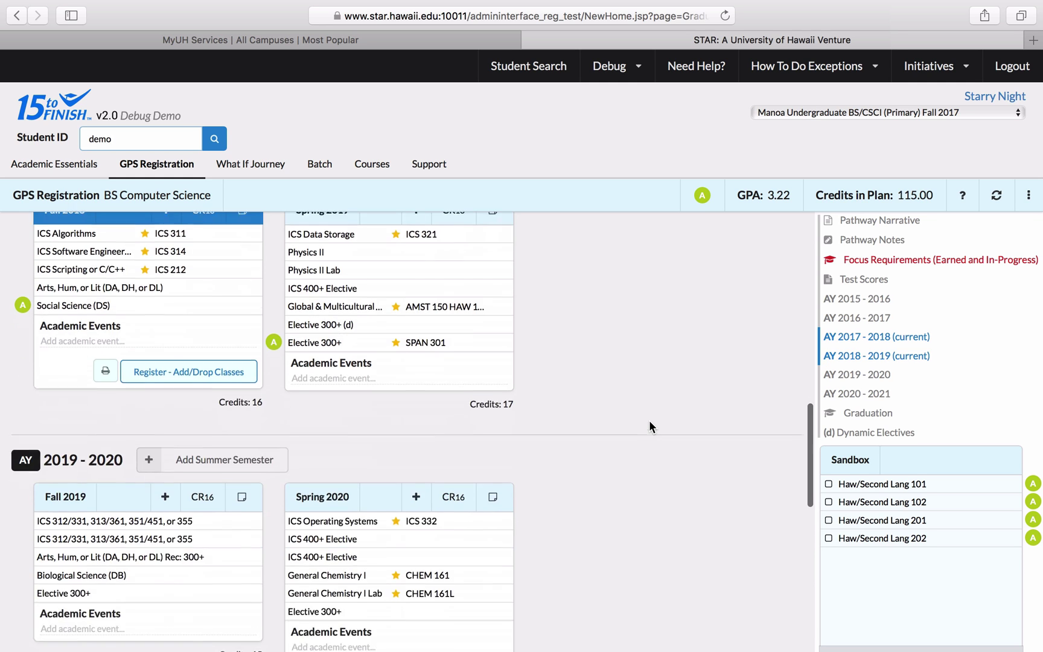
scroll(649, 421, down, 2)
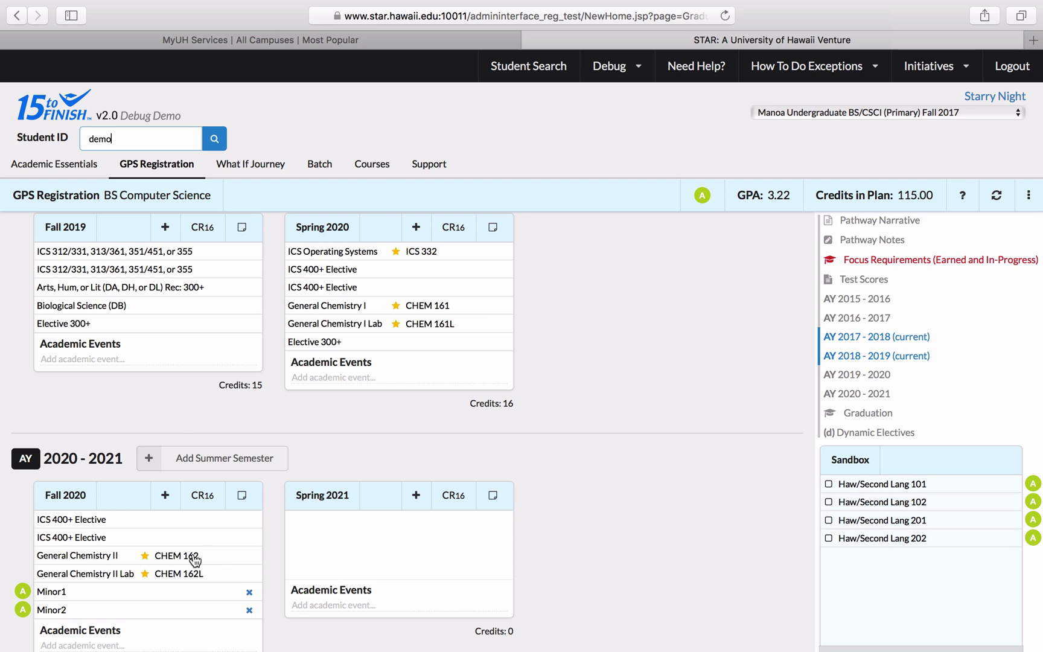
- Attempt moving General Chemistry II (CHEM 162) to Fall 2019, but decline so it stays in Fall 2020
drag(195, 560, 189, 298)
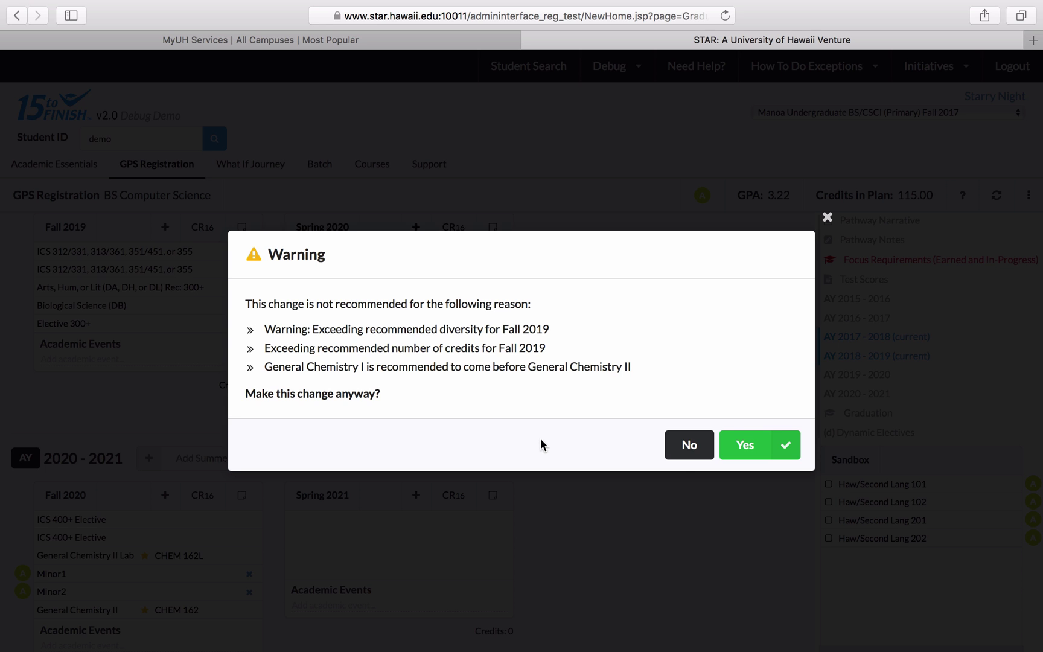
click(683, 450)
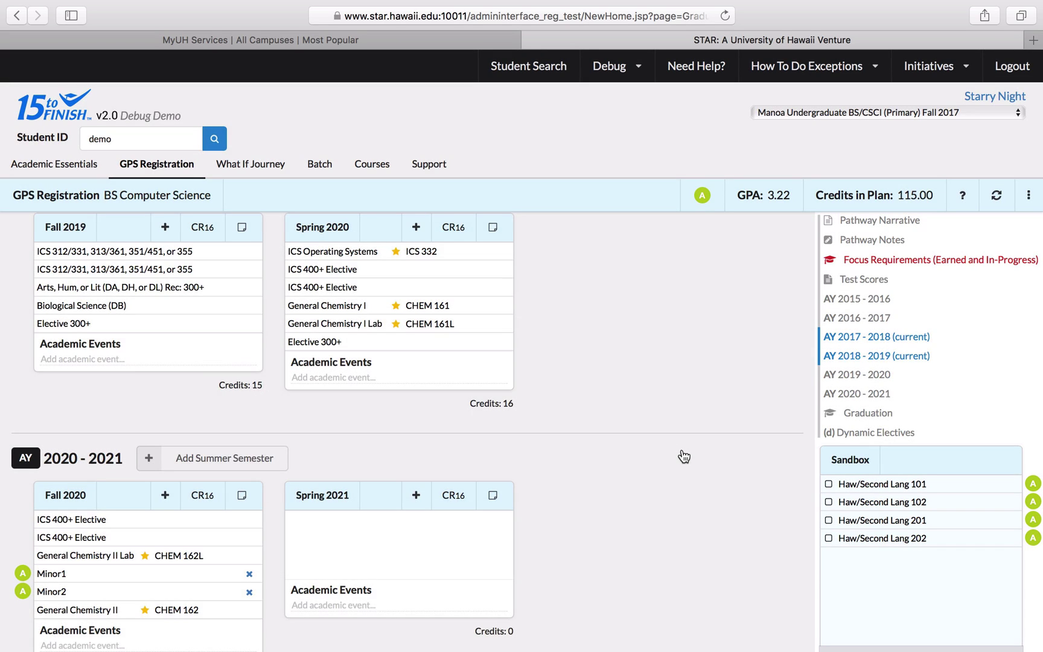
scroll(682, 453, down, 2)
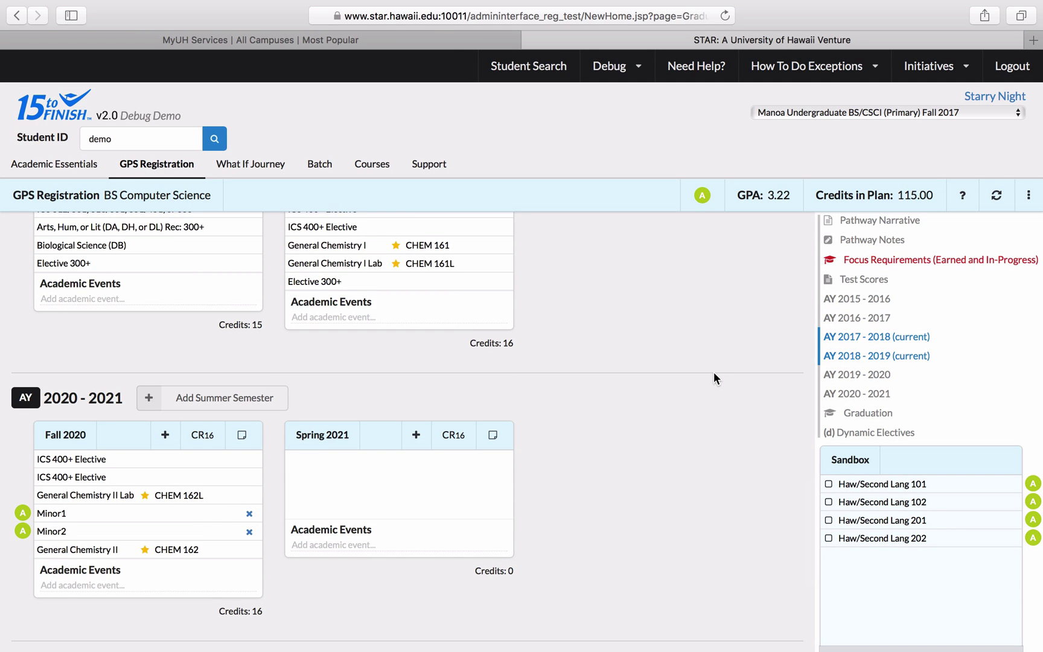
scroll(718, 372, up, 1)
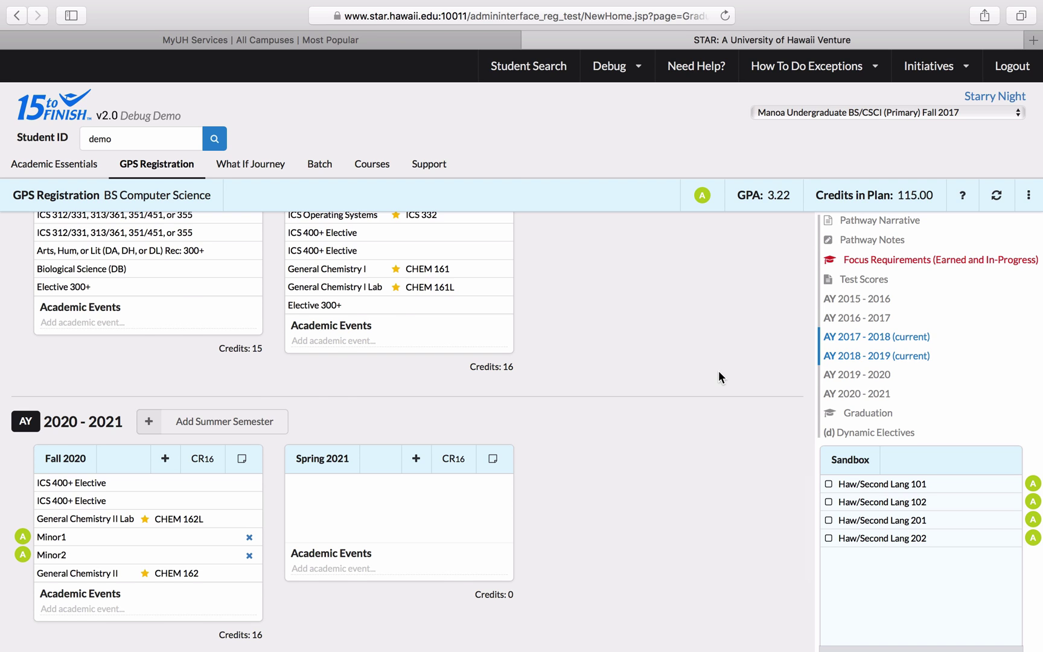
scroll(717, 370, up, 10)
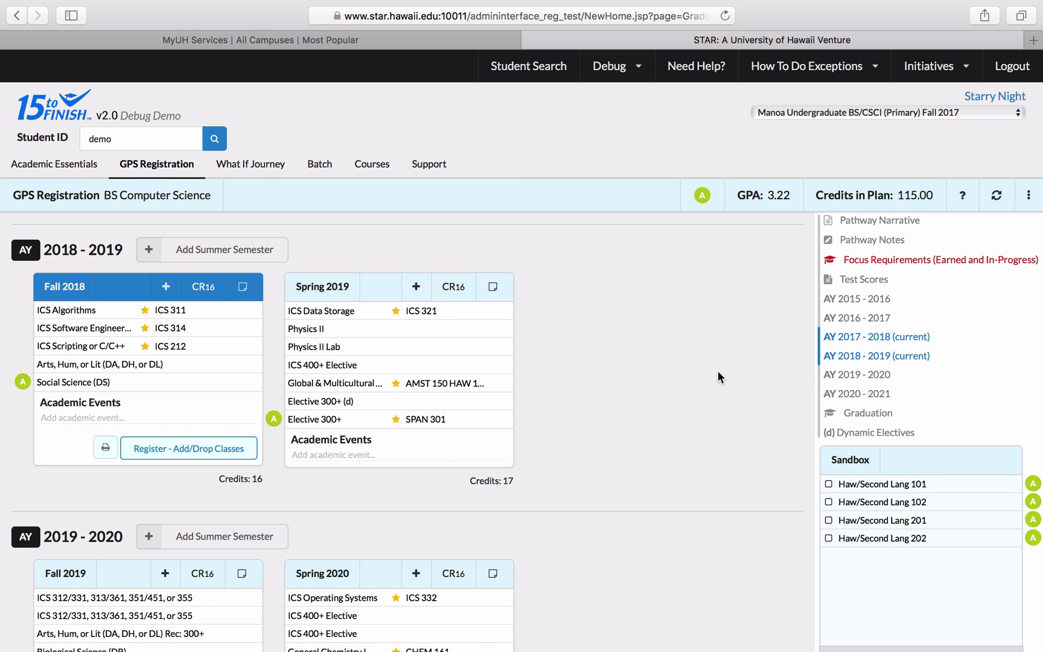
click(89, 181)
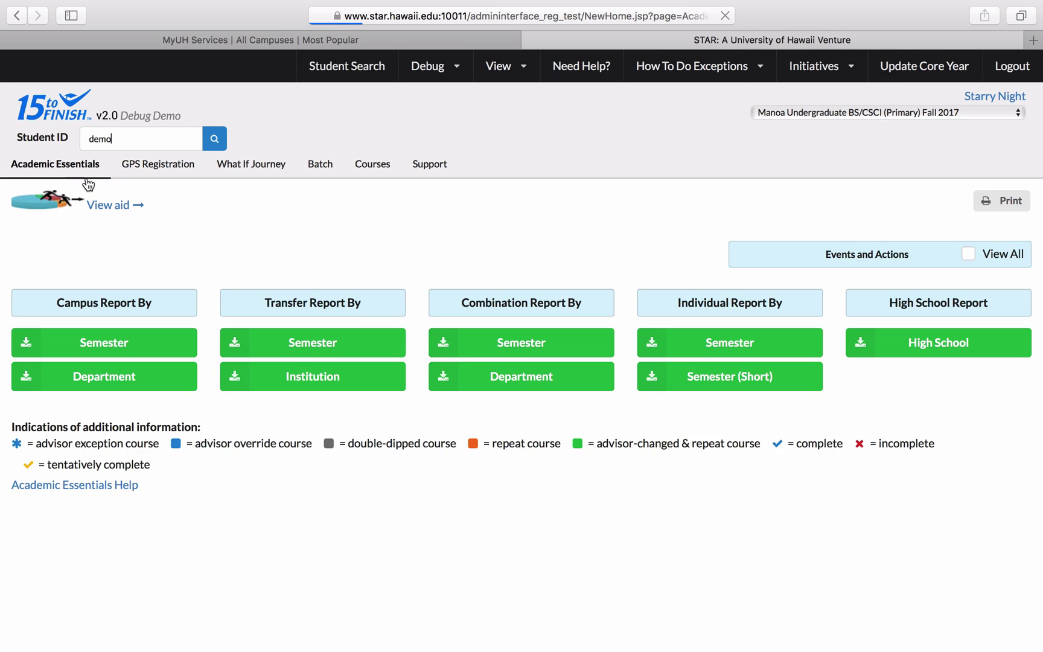
scroll(407, 345, down, 10)
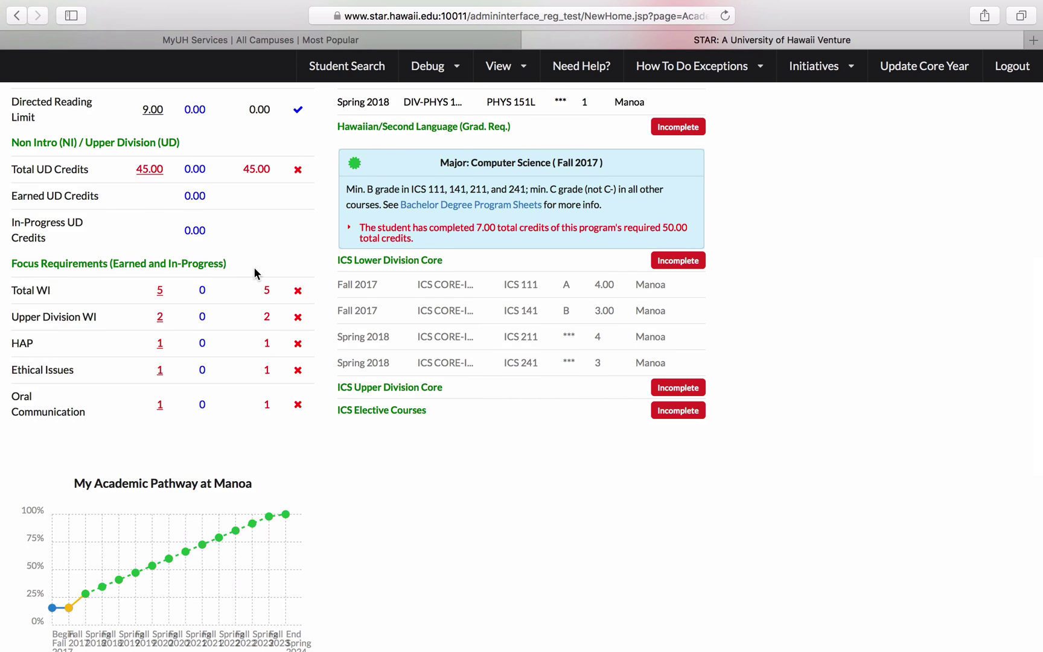
scroll(254, 272, down, 1)
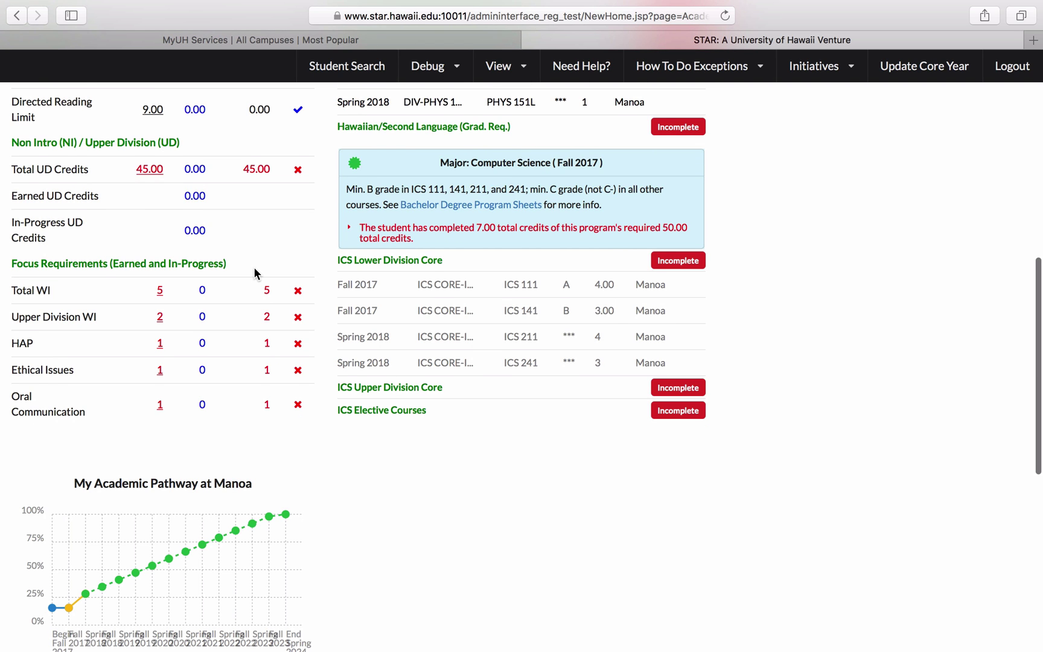
scroll(254, 273, up, 10)
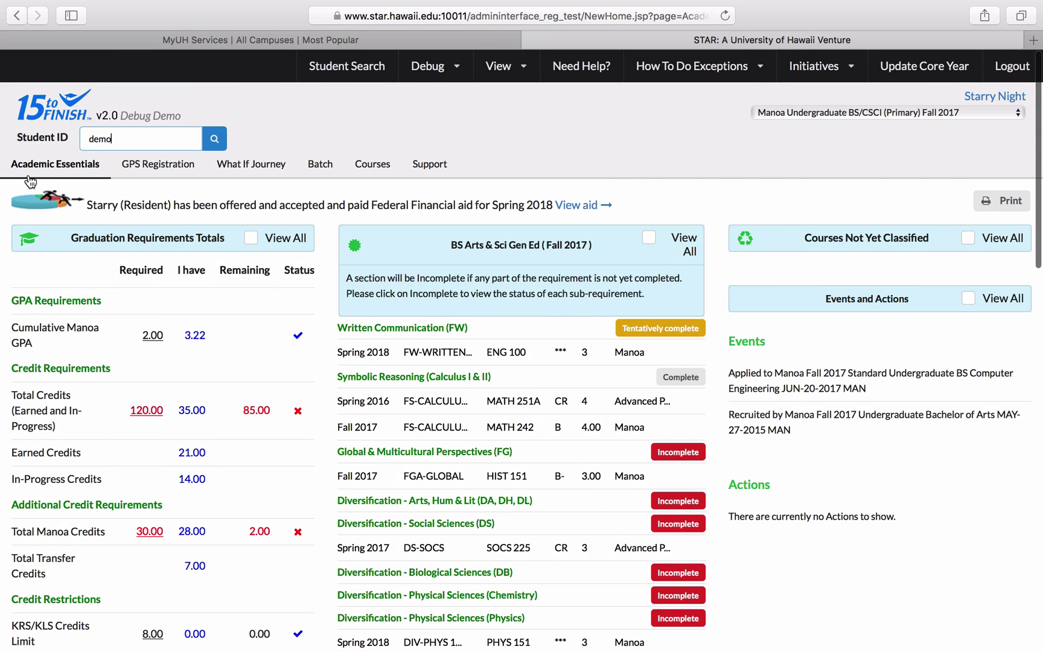
click(172, 175)
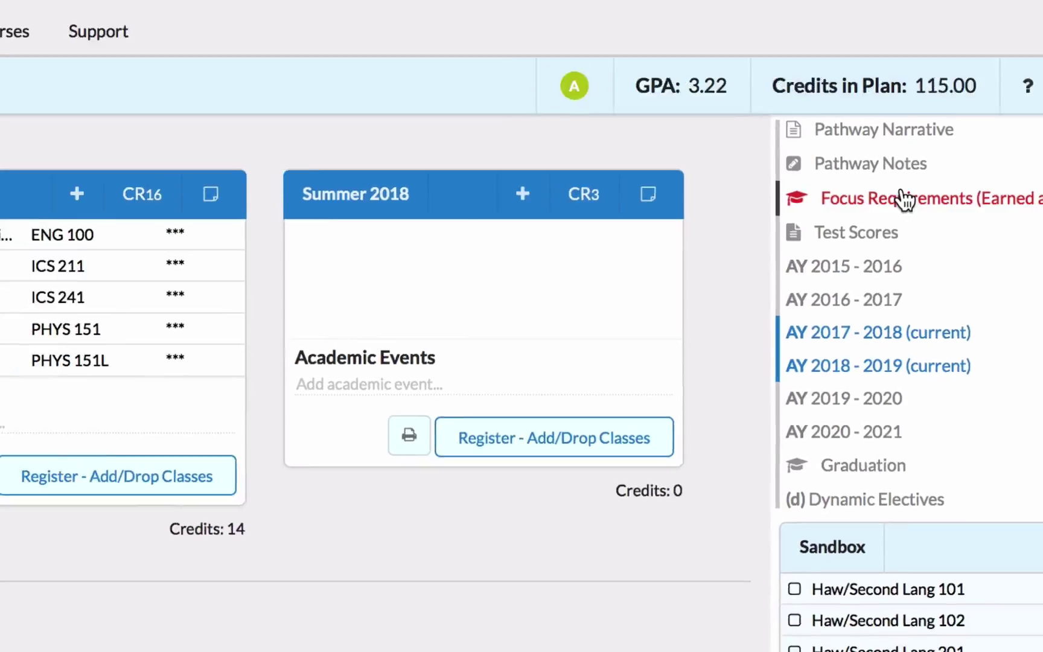
click(747, 199)
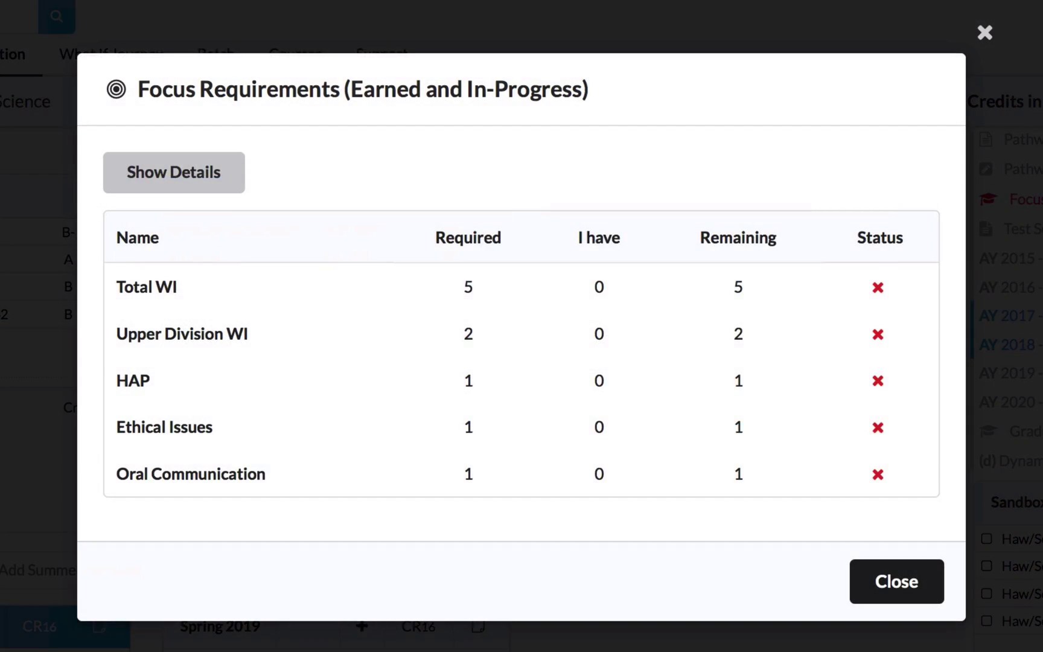
click(984, 32)
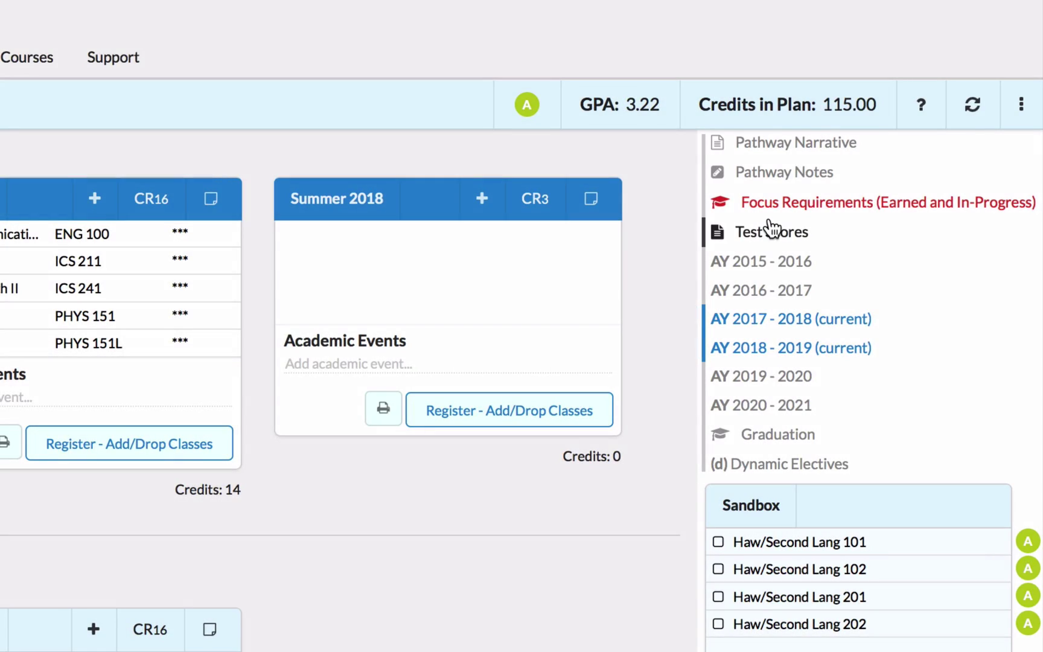
click(770, 231)
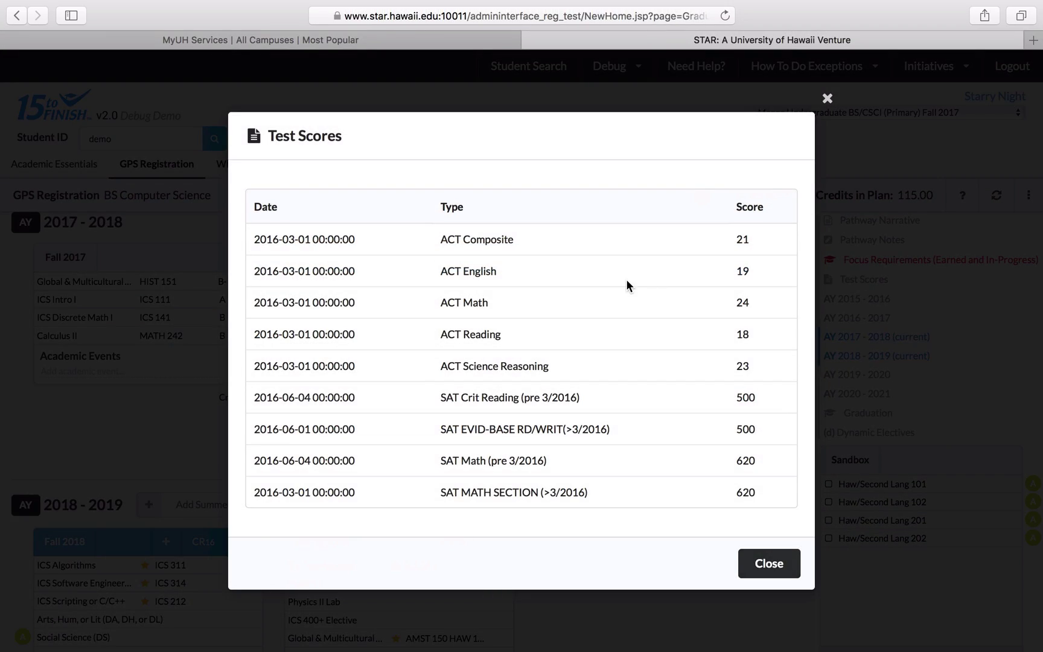
click(828, 99)
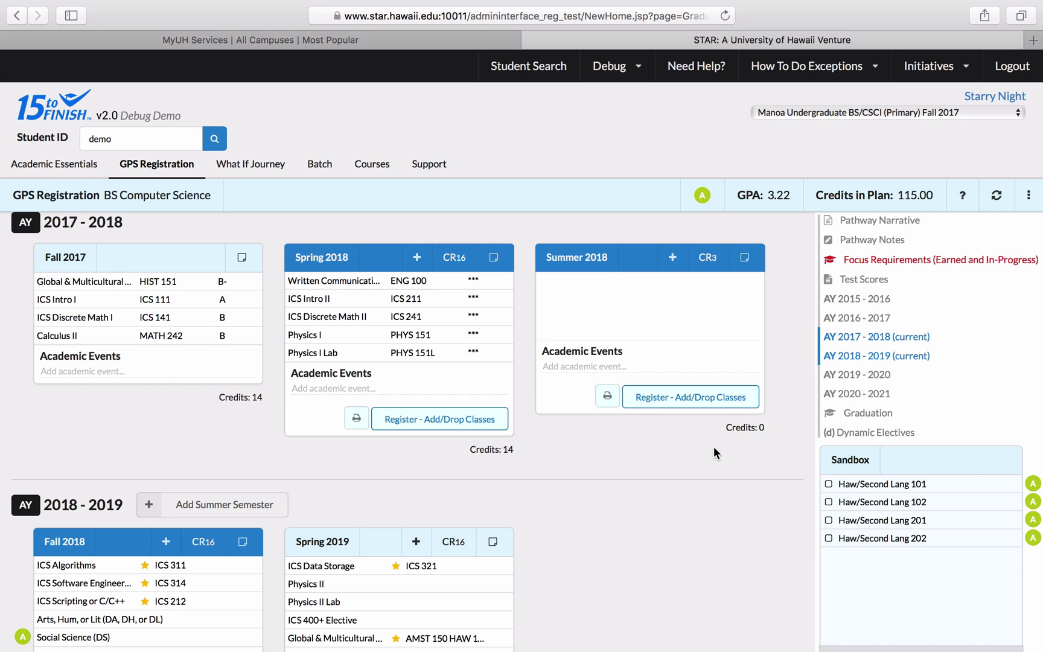
- Add a 'DA/DH/DL: WI' academic event to Fall 2018, then delete it
scroll(714, 448, down, 5)
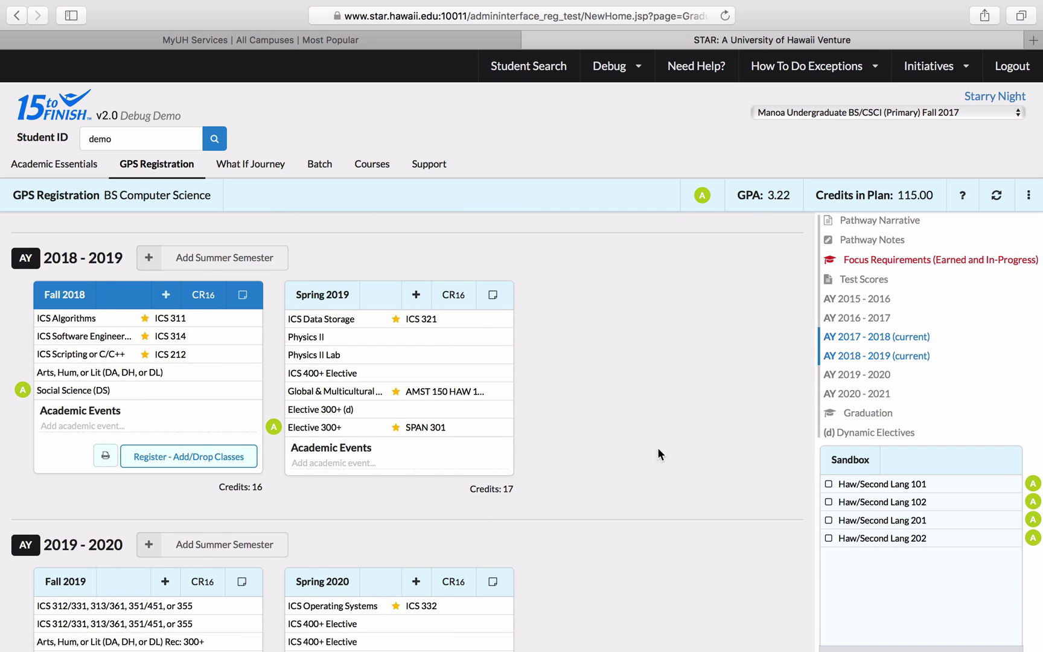
click(140, 424)
text(DA/DH/DL: WI)
key(Return)
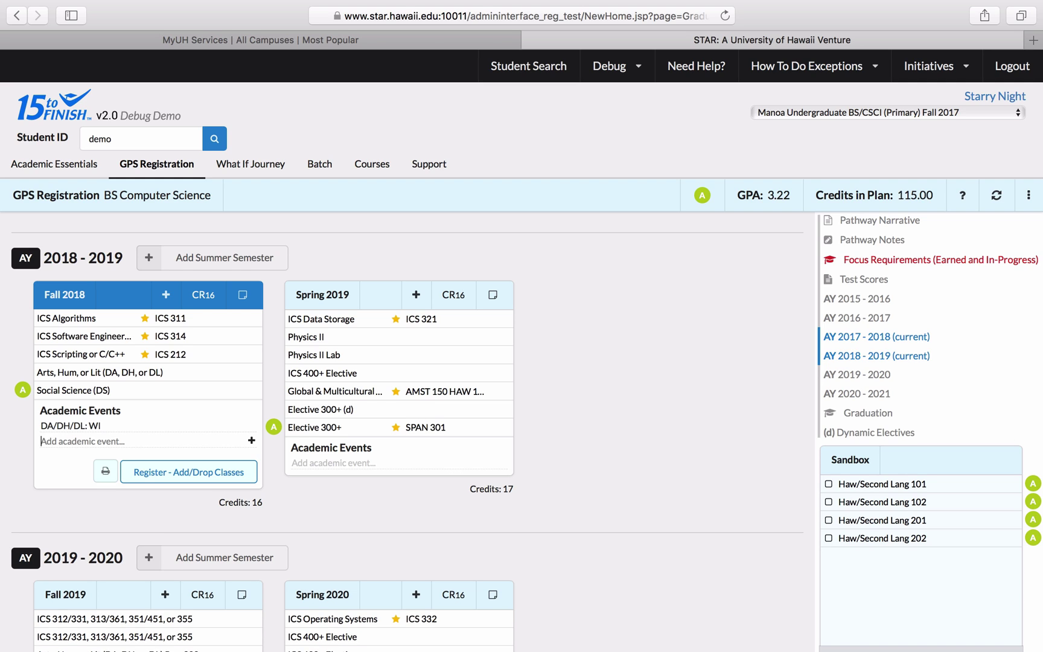
mouse_move(129, 424)
click(252, 425)
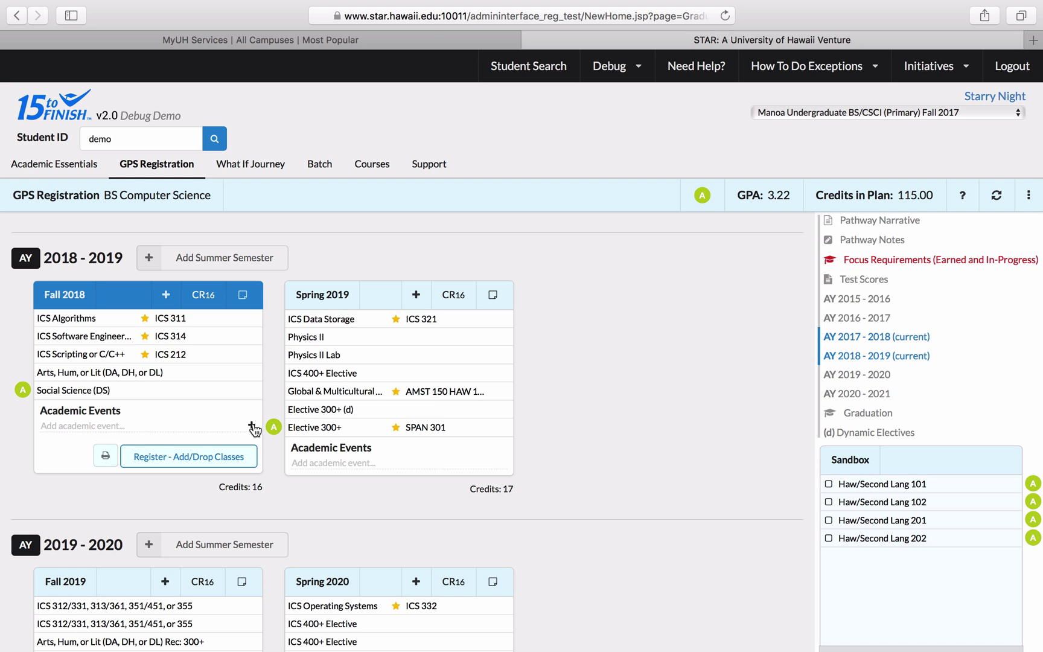
- Write the Fall 2018 semester note 'DA/DH/DL: WI' and verify it by reopening the notes
click(243, 295)
click(158, 419)
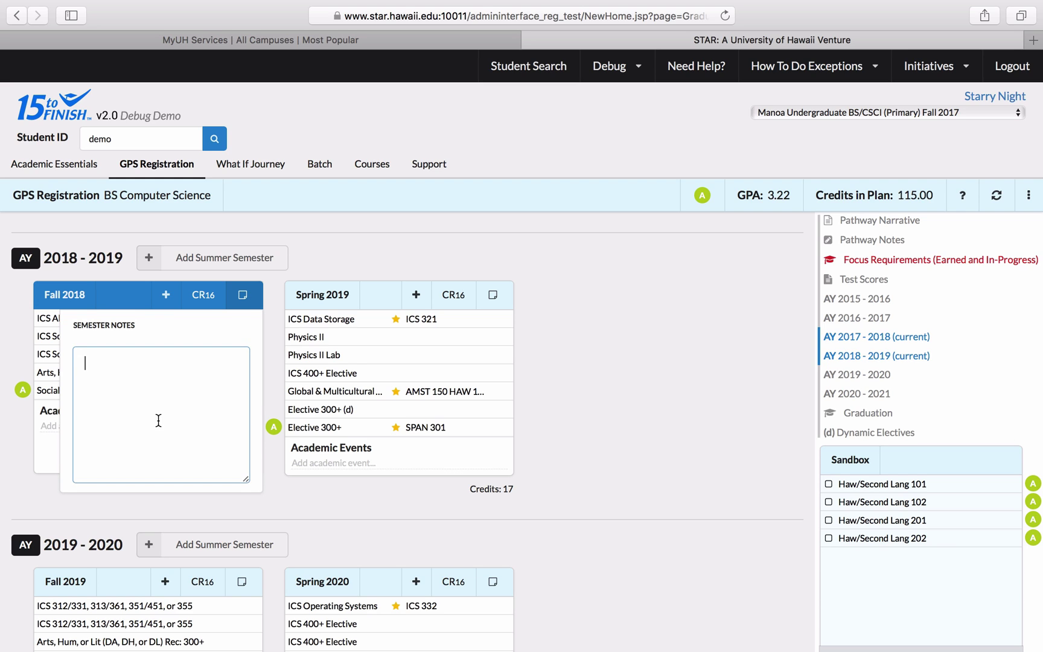
text(DA/DH/DL: WI)
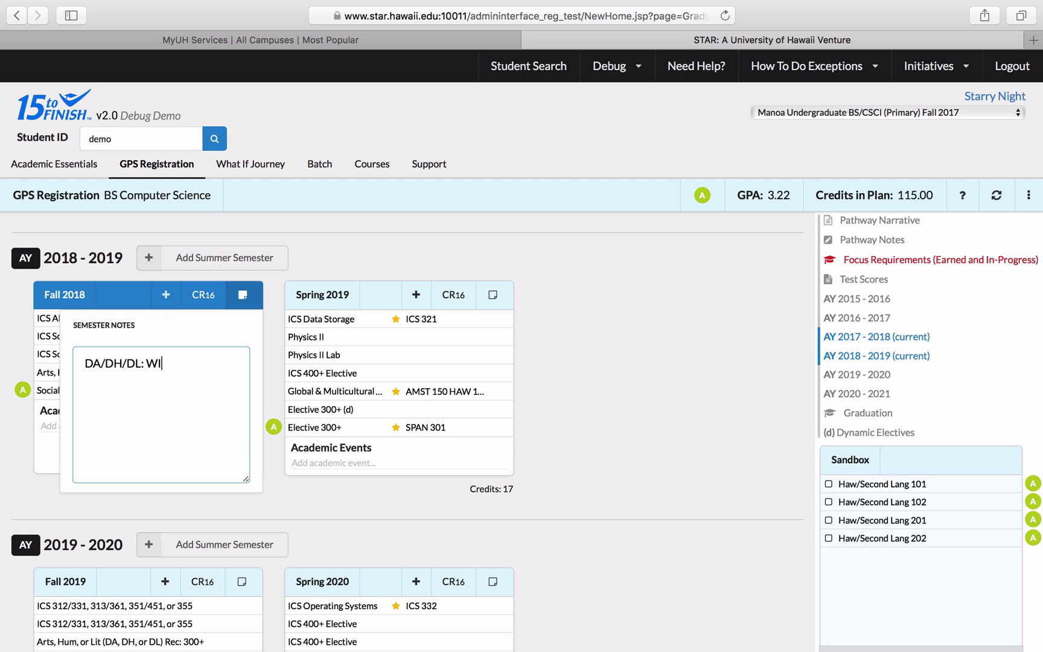
click(16, 345)
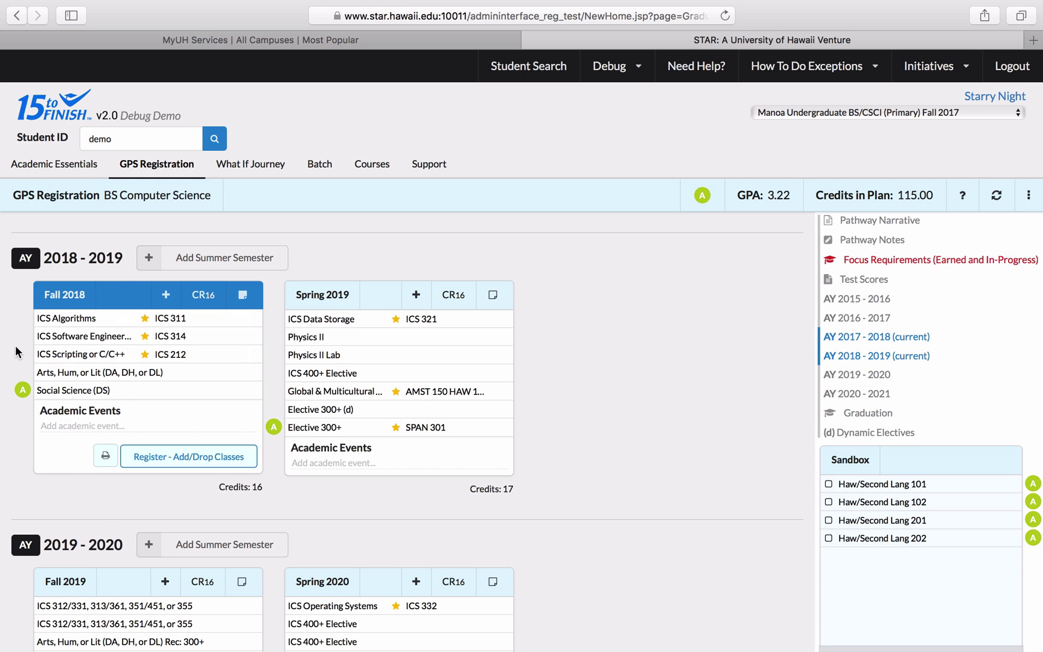
click(244, 297)
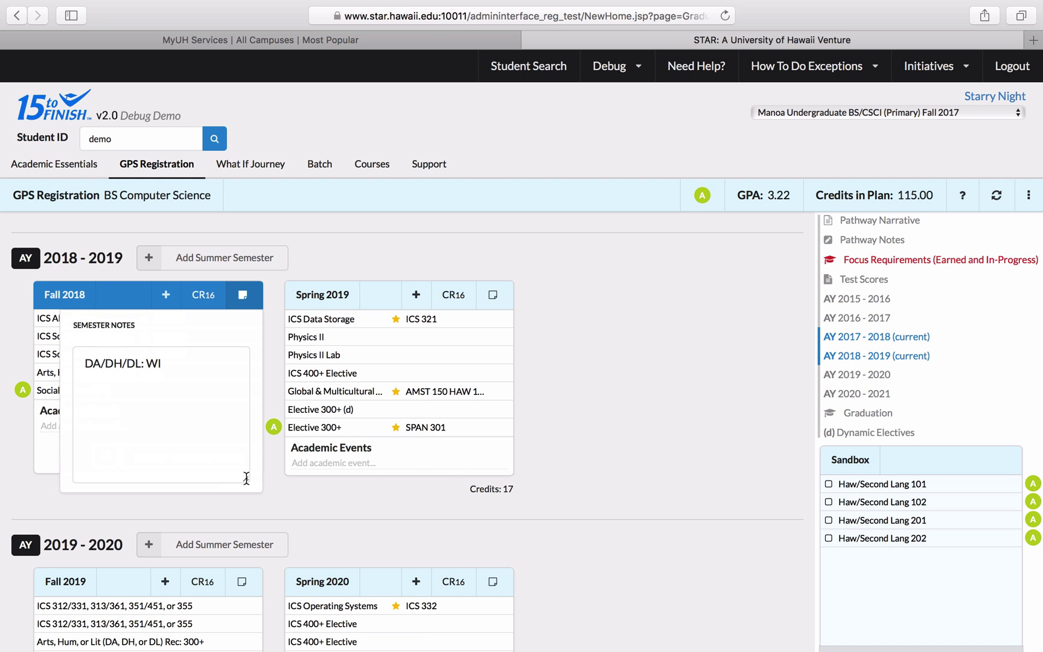
drag(246, 477, 372, 545)
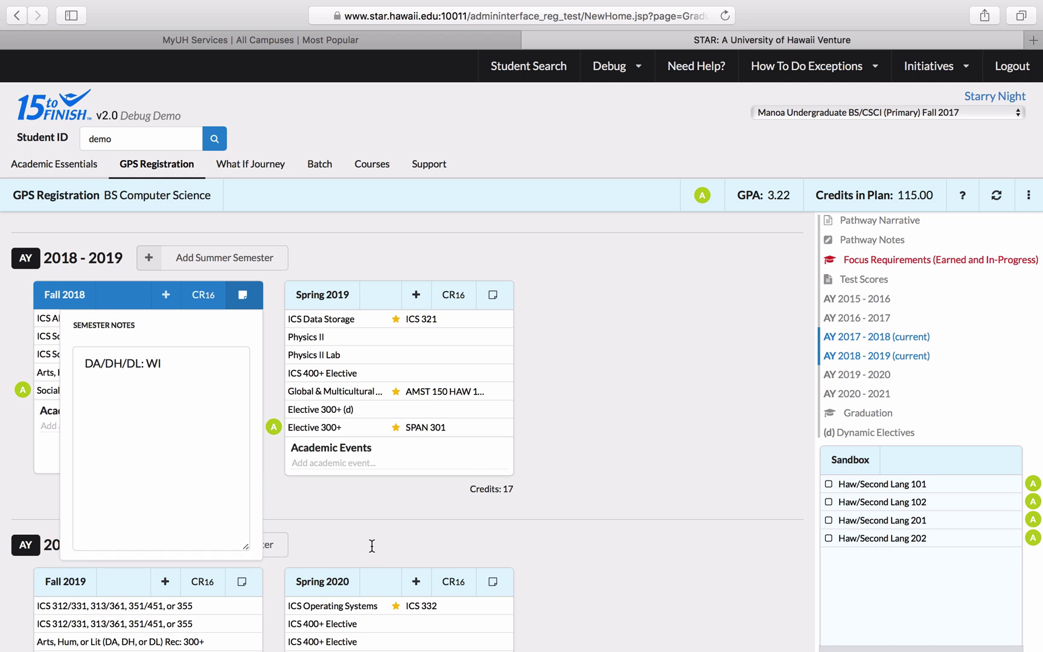
click(243, 295)
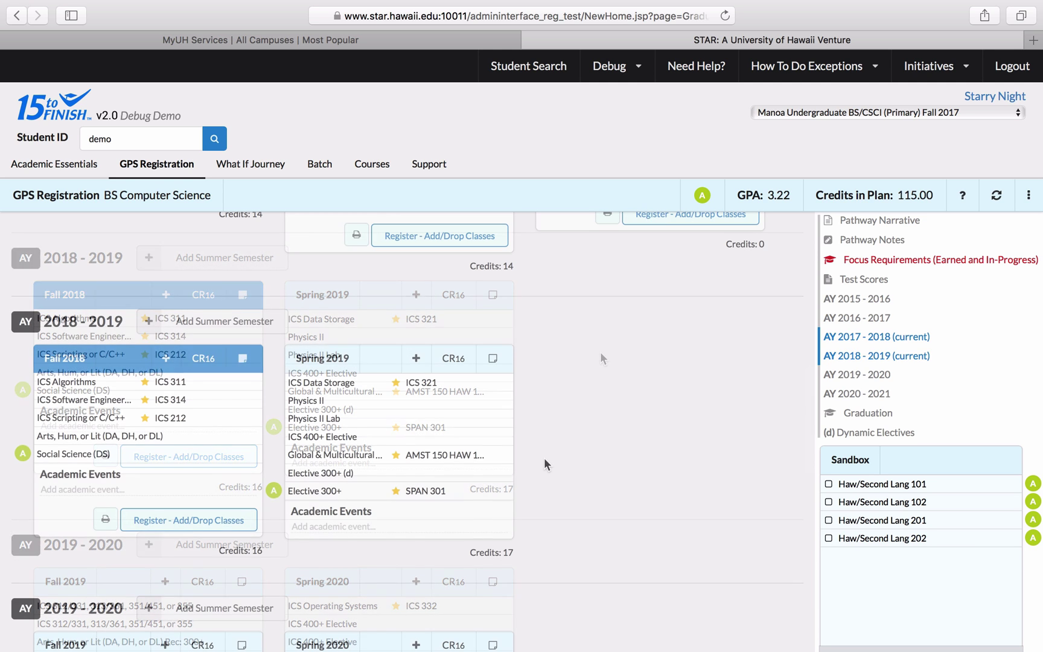